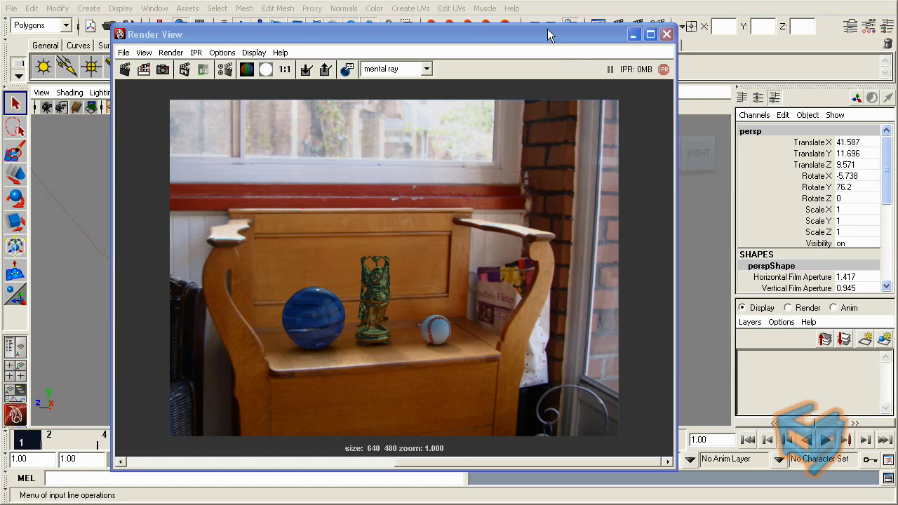
# - Check the previous render's alpha channel, return to full colour, and close Render View
pyautogui.moveTo(548, 34); pyautogui.dragTo(522, 28)
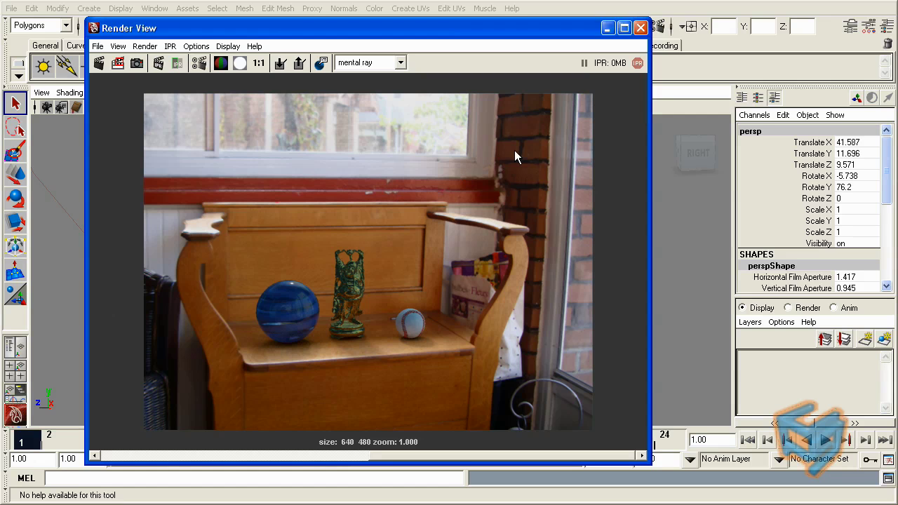
pyautogui.moveTo(537, 33); pyautogui.dragTo(550, 30)
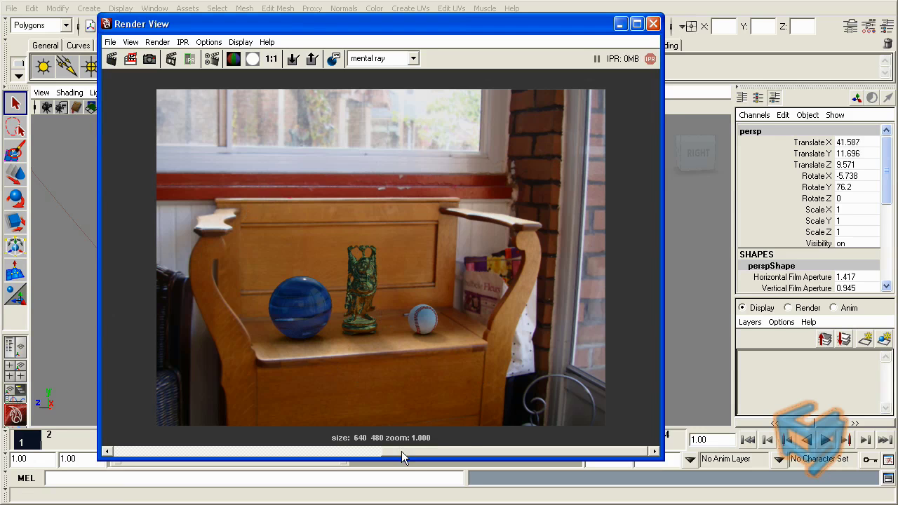
pyautogui.moveTo(401, 451); pyautogui.dragTo(346, 449)
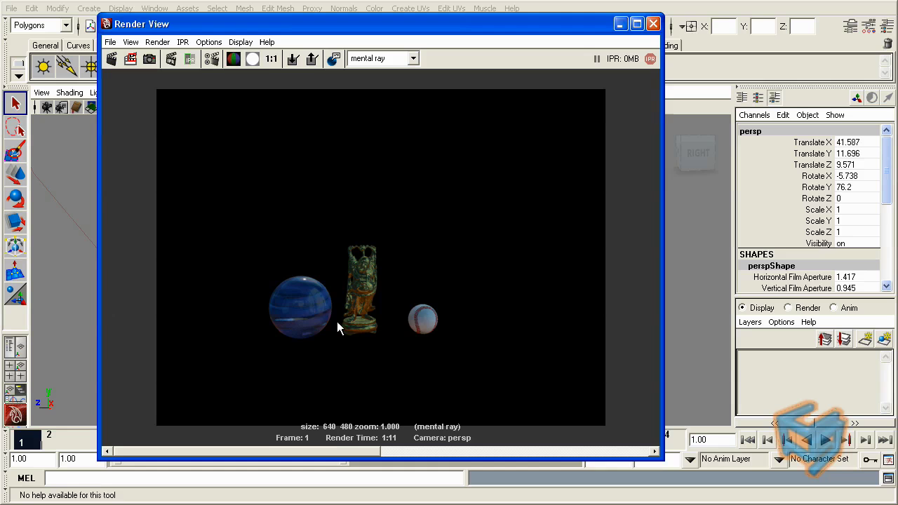
pyautogui.click(254, 59)
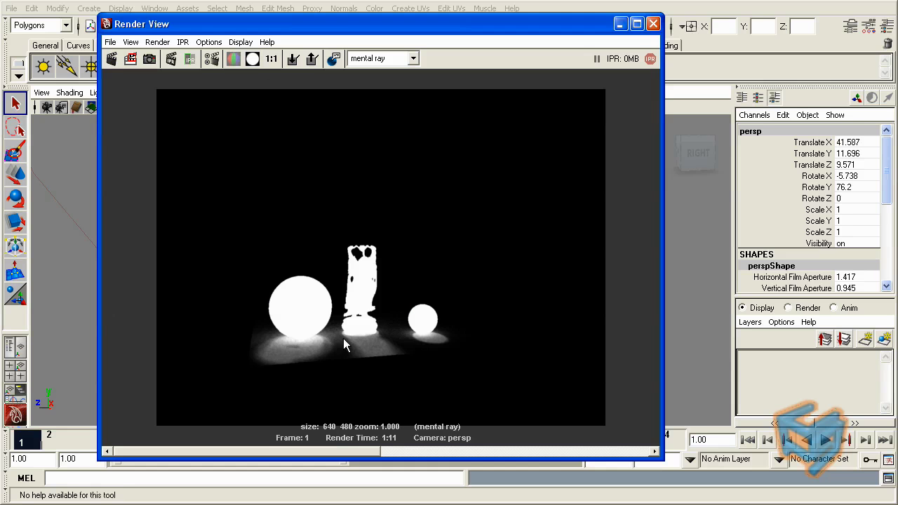
pyautogui.click(233, 58)
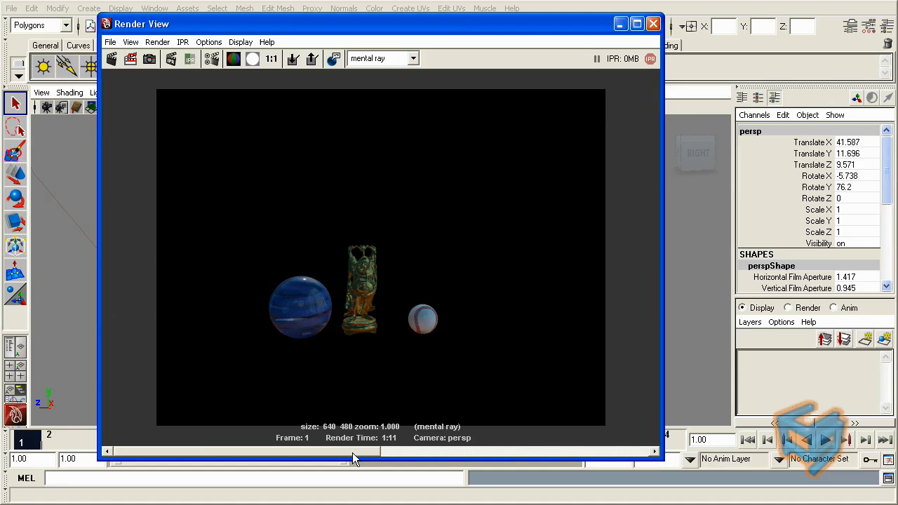
pyautogui.moveTo(352, 452); pyautogui.dragTo(566, 455)
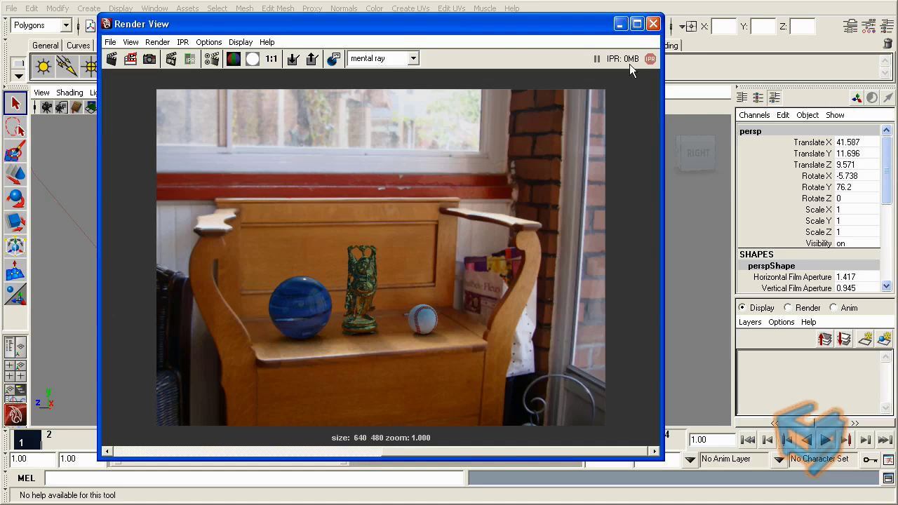
pyautogui.click(653, 23)
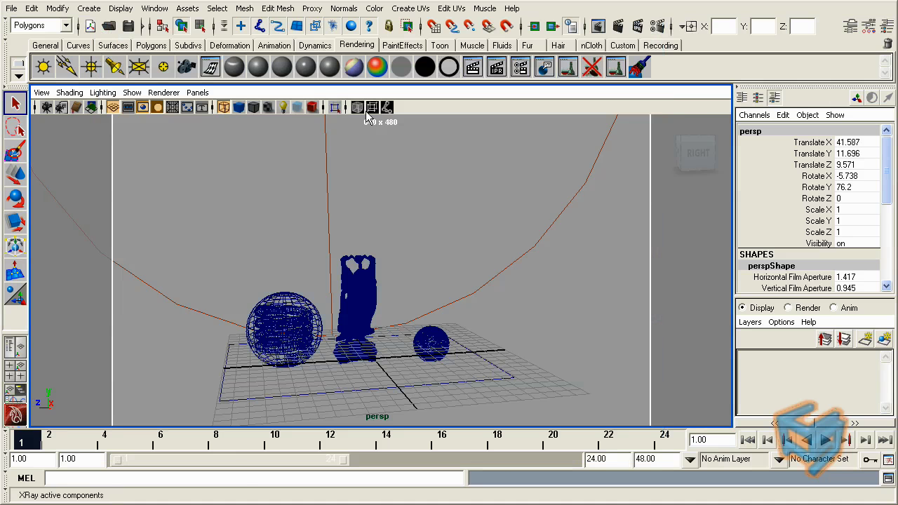
# - Start a new empty scene without saving the previous one
pyautogui.click(13, 8)
pyautogui.click(32, 18)
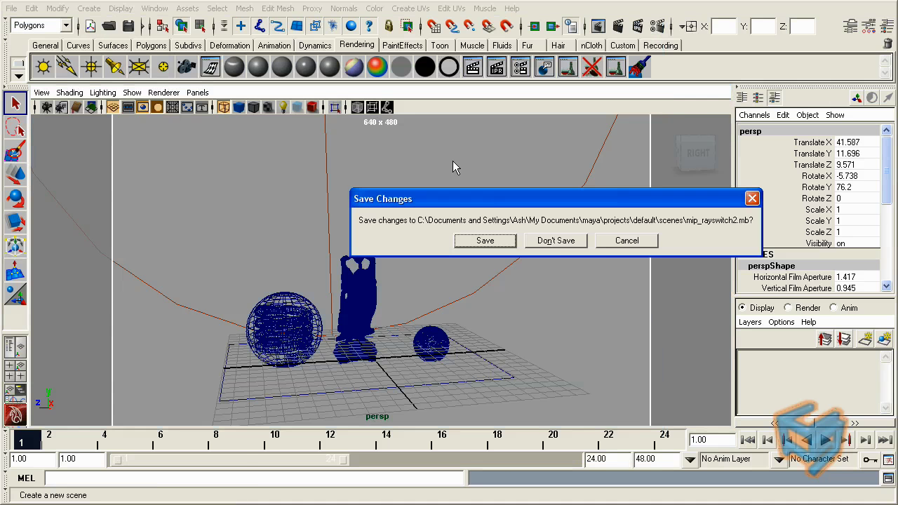
pyautogui.click(558, 242)
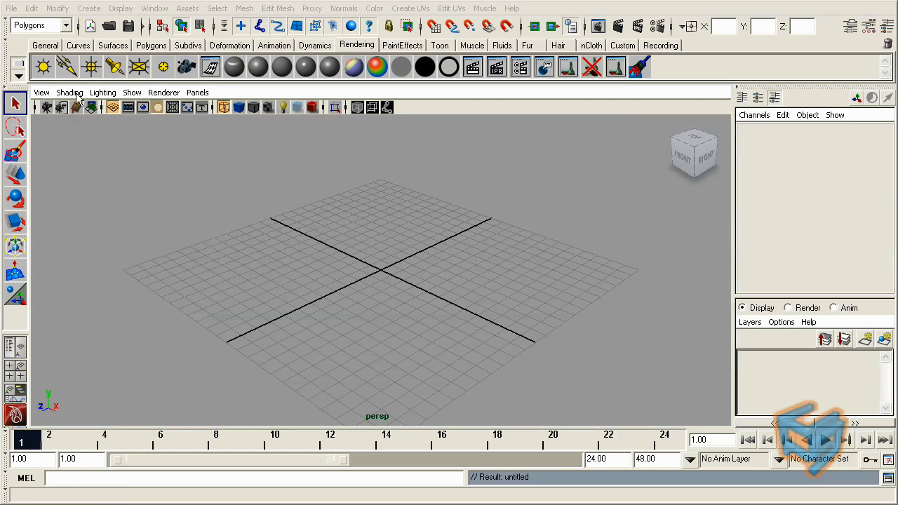
# - Import background1.jpg as the camera's image plane backdrop
pyautogui.click(42, 91)
pyautogui.moveTo(104, 294)
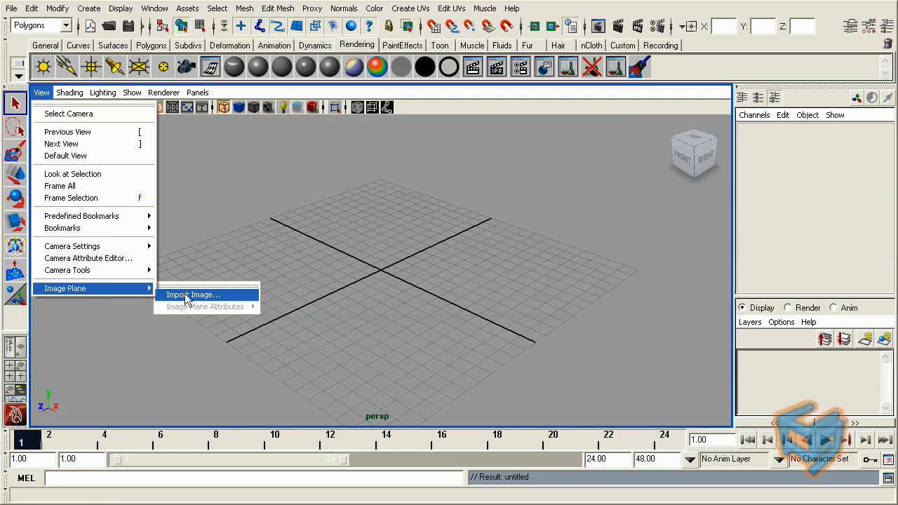
pyautogui.click(187, 297)
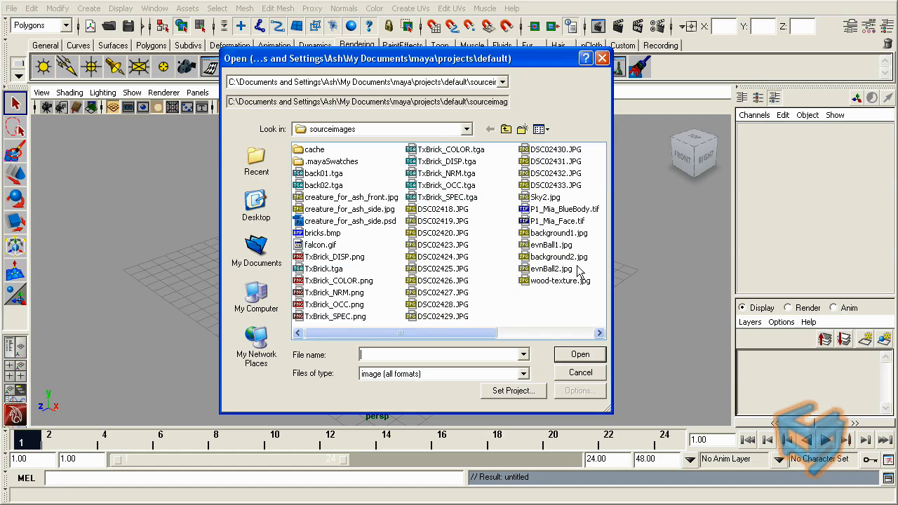
pyautogui.doubleClick(572, 233)
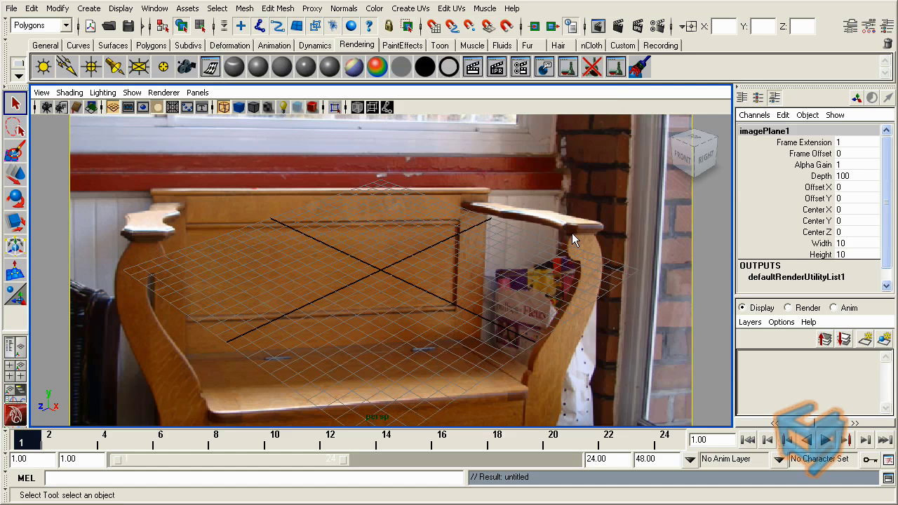
# - Tumble the camera so the ground grid tilts down onto the bench seat
pyautogui.keyDown('alt'); pyautogui.moveTo(439, 288); pyautogui.dragTo(386, 281); pyautogui.keyUp('alt')
pyautogui.keyDown('alt'); pyautogui.moveTo(387, 281); pyautogui.dragTo(453, 272, button='middle'); pyautogui.keyUp('alt')
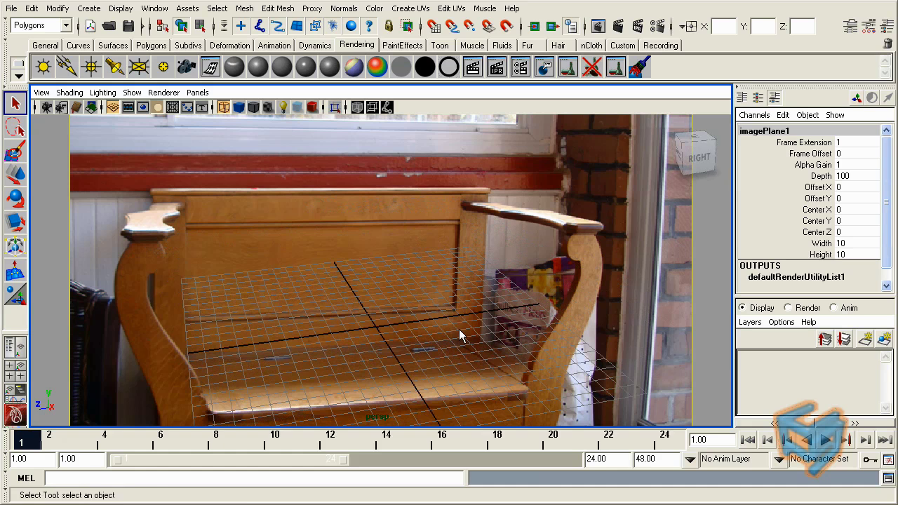
pyautogui.keyDown('alt'); pyautogui.moveTo(459, 330); pyautogui.dragTo(414, 337); pyautogui.keyUp('alt')
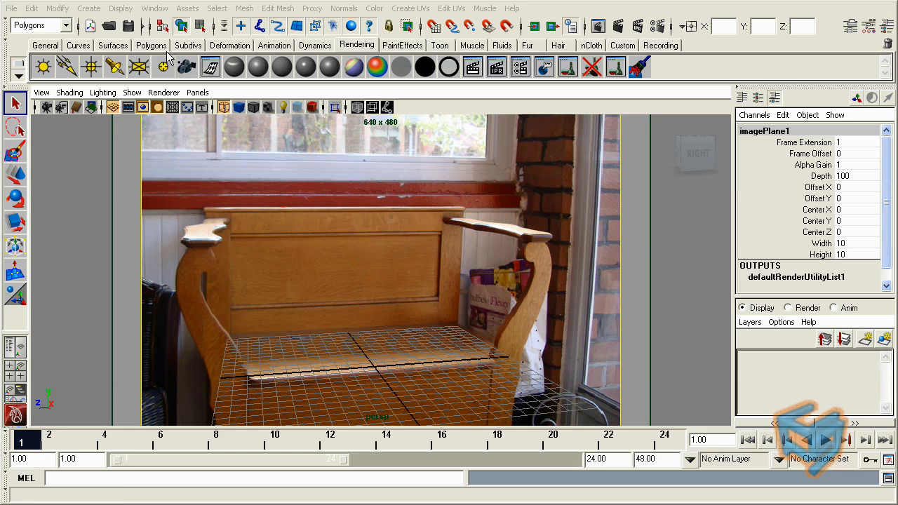
# - Draw a polygon plane across the bench seat from the Polygons shelf and maximize the persp view
pyautogui.click(151, 45)
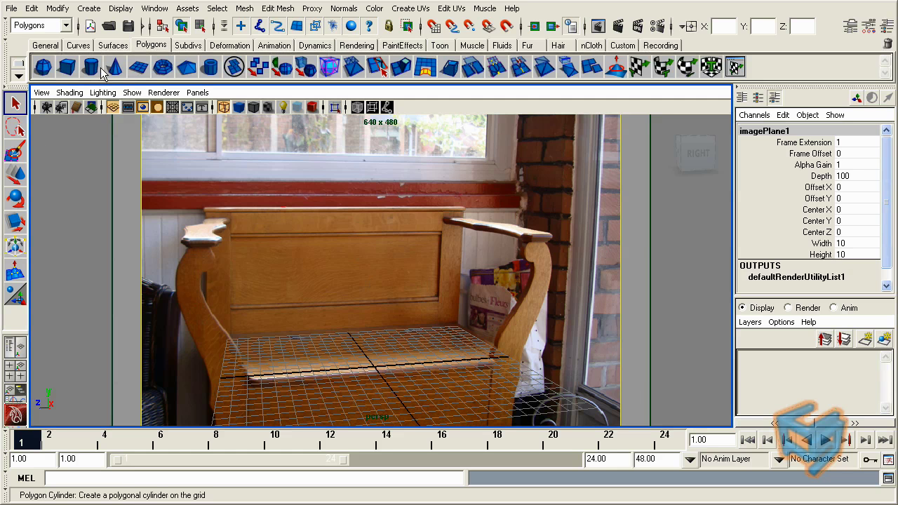
pyautogui.click(139, 67)
pyautogui.moveTo(228, 343); pyautogui.dragTo(514, 365)
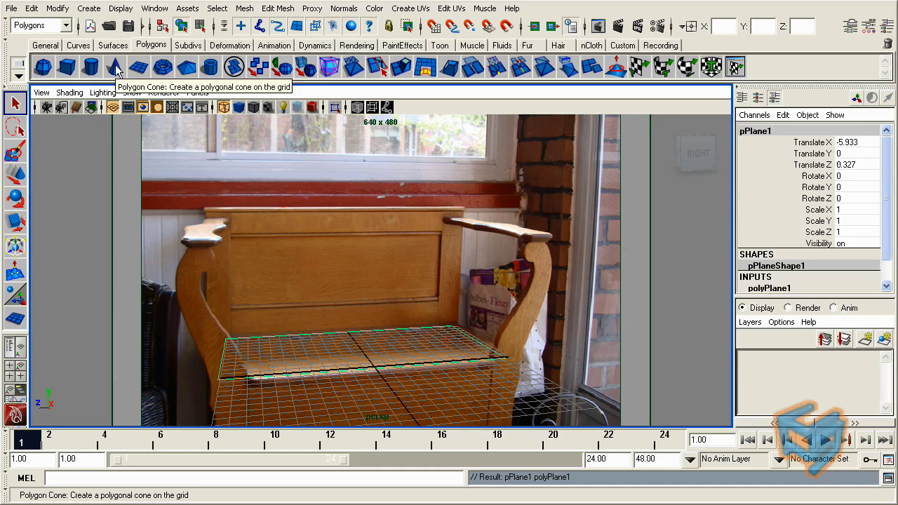
pyautogui.click(91, 67)
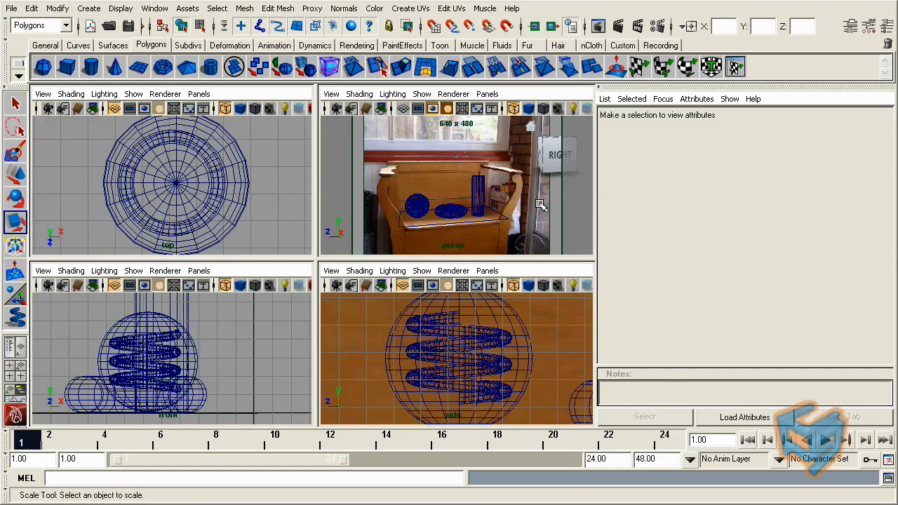
pyautogui.press('space')
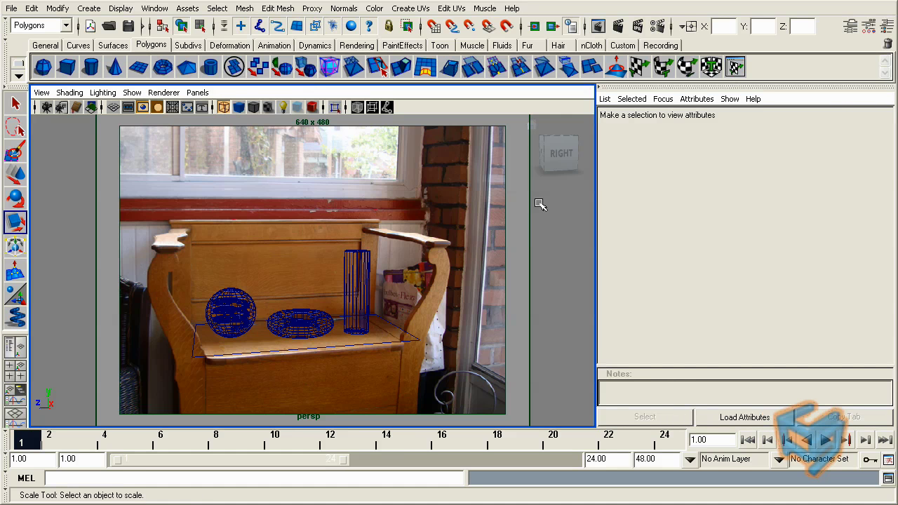
# - Review the cylinder's and sphere's mia materials, then assign the ground plane a new Lambert (lambert3)
pyautogui.click(353, 271)
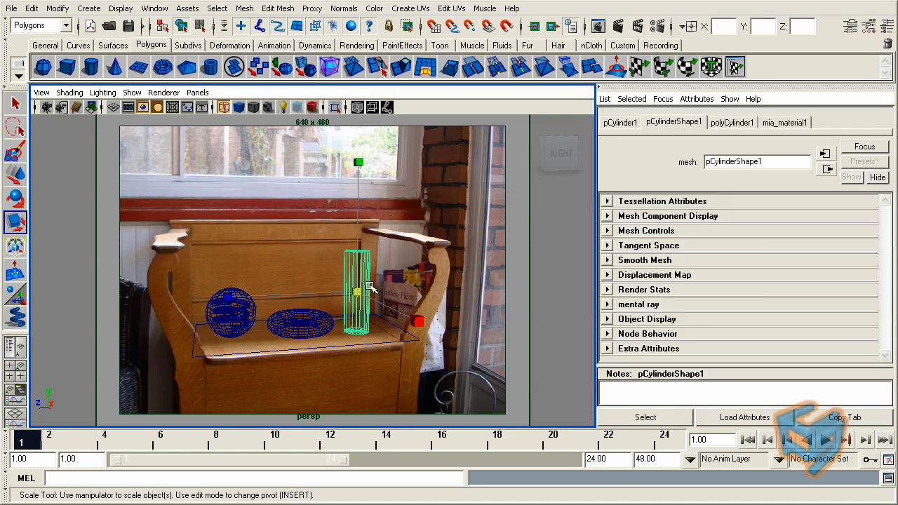
pyautogui.press('5')
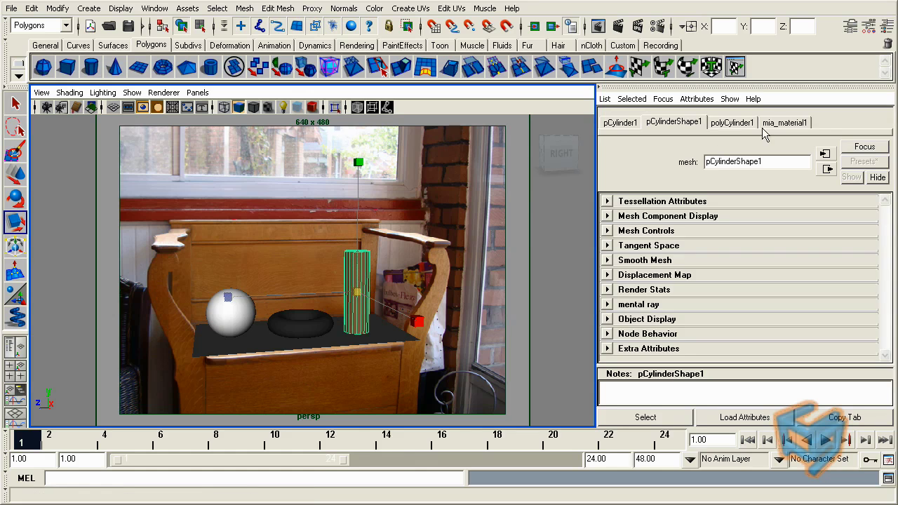
pyautogui.click(785, 122)
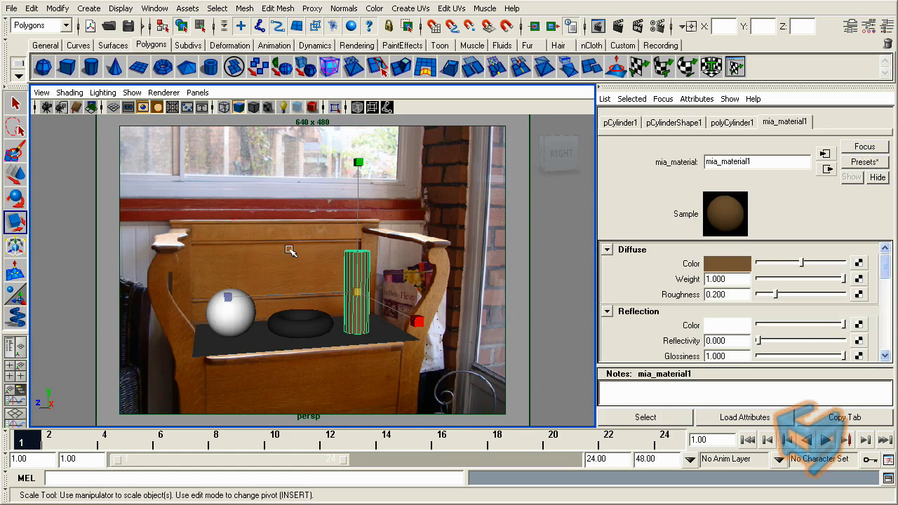
pyautogui.click(315, 333)
pyautogui.click(223, 300)
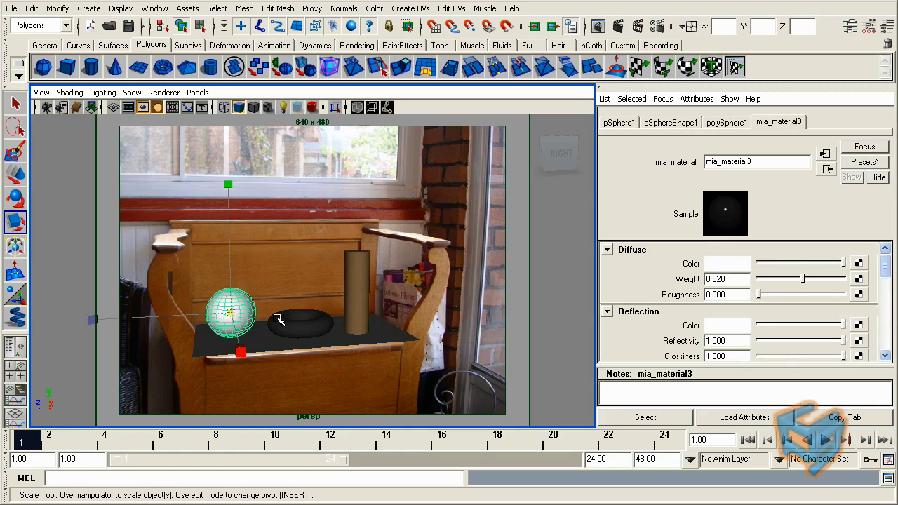
pyautogui.press('4')
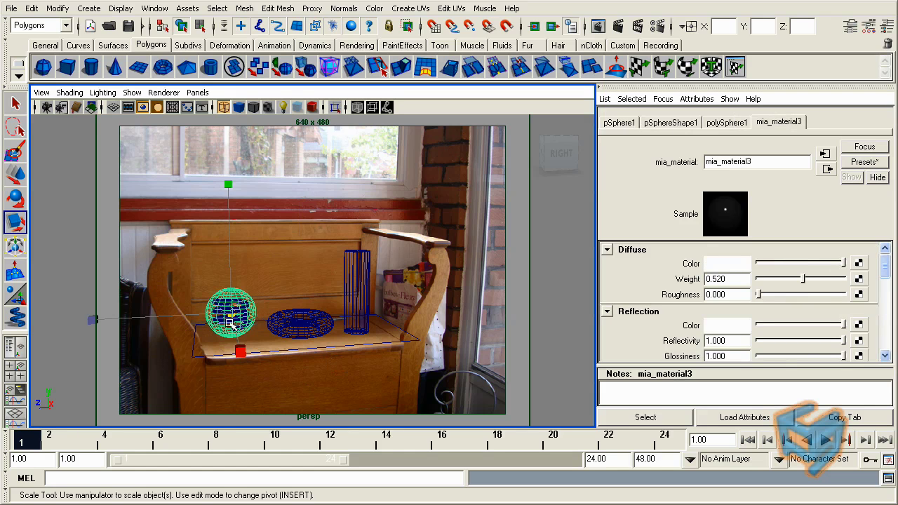
pyautogui.press('5')
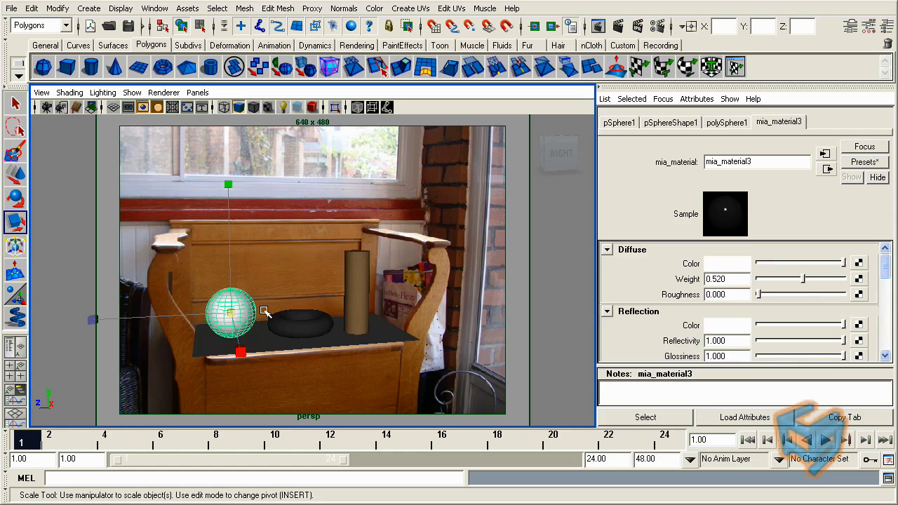
pyautogui.click(278, 353)
pyautogui.moveTo(279, 349); pyautogui.dragTo(431, 39, button='right')
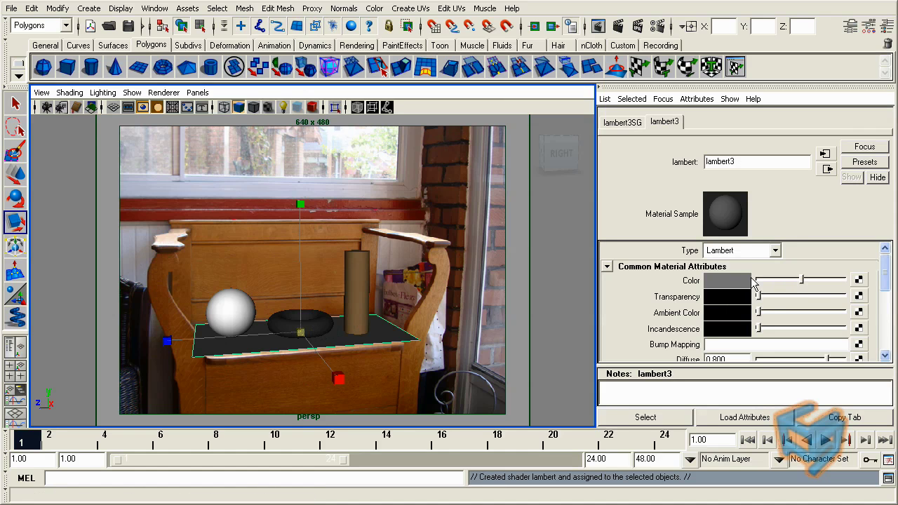
# - Make the plane's Lambert partly transparent and lower the sphere, torus and cylinder onto it
pyautogui.moveTo(760, 293); pyautogui.dragTo(790, 299)
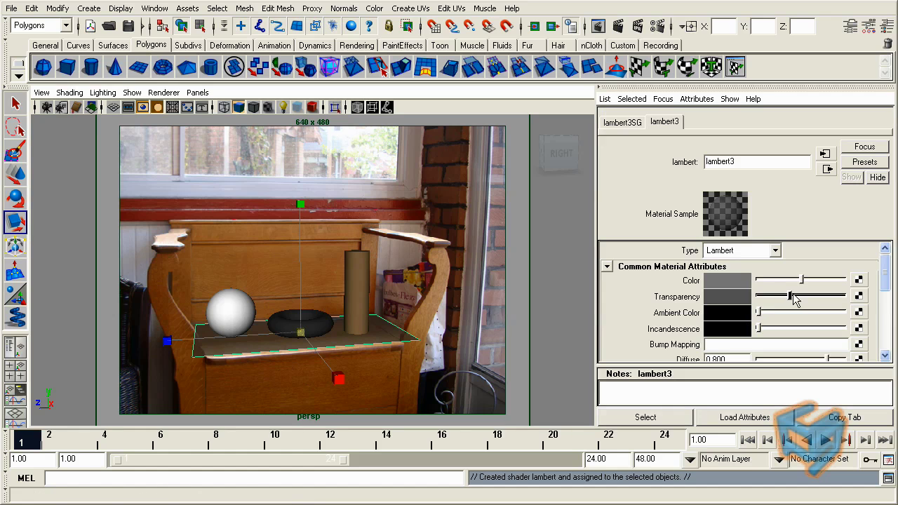
pyautogui.click(373, 361)
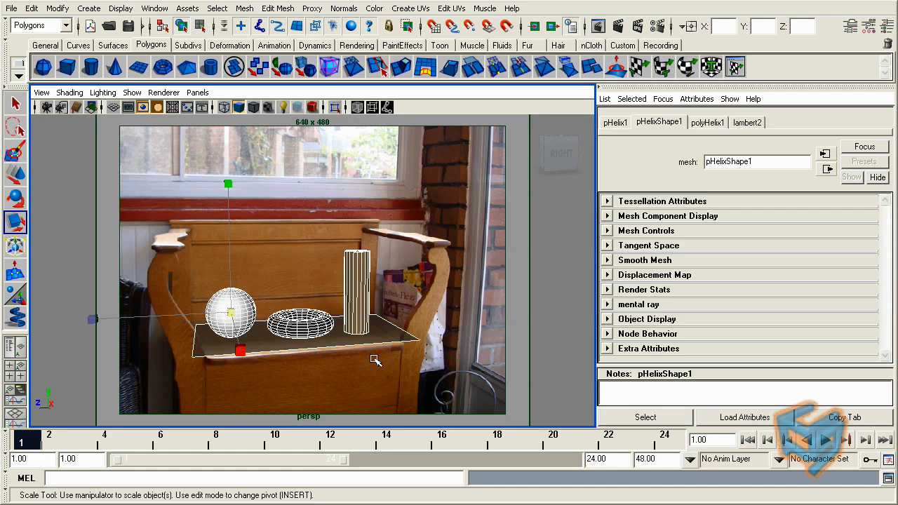
pyautogui.press('w')
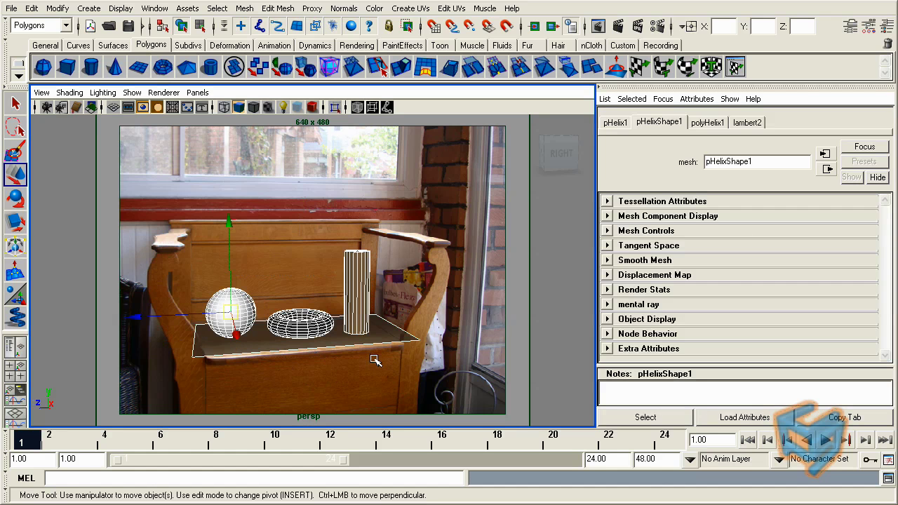
pyautogui.click(231, 224)
pyautogui.moveTo(232, 224); pyautogui.dragTo(246, 227)
# - Fit imagePlane1 to the resolution gate (1.417 × 1.063) and save as mip_start_ray.mb
pyautogui.click(41, 92)
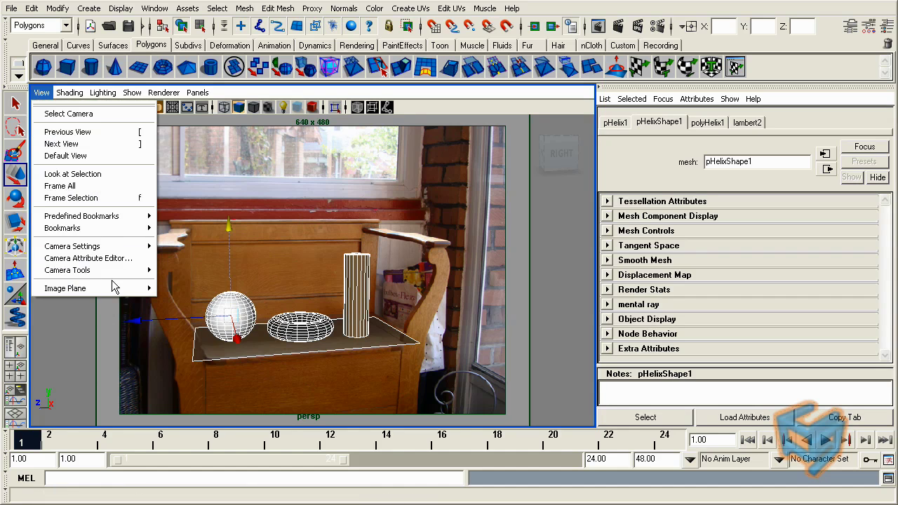
pyautogui.moveTo(115, 287)
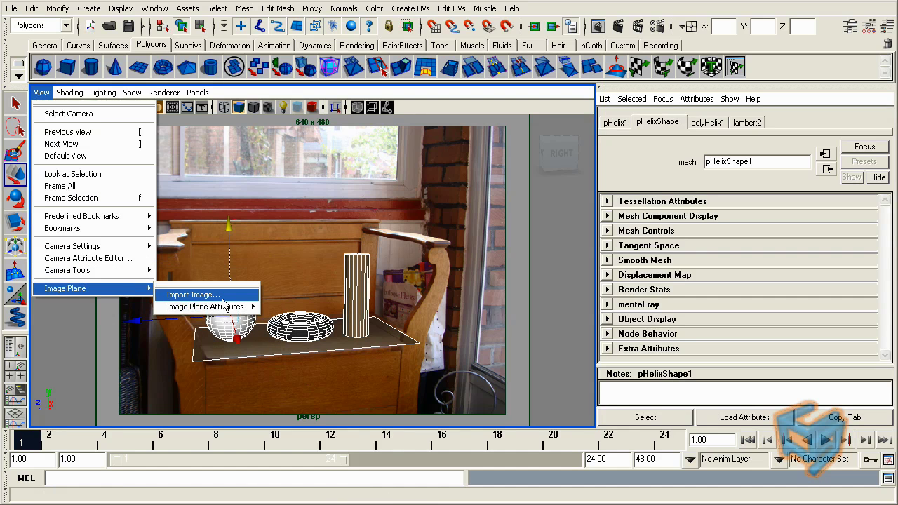
pyautogui.click(281, 306)
pyautogui.scroll(-5, 681, 279)
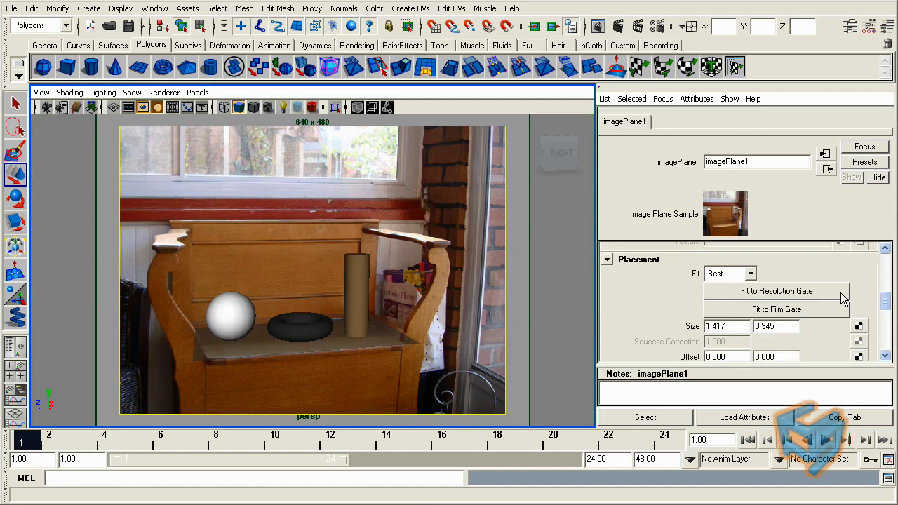
pyautogui.click(810, 295)
pyautogui.click(823, 309)
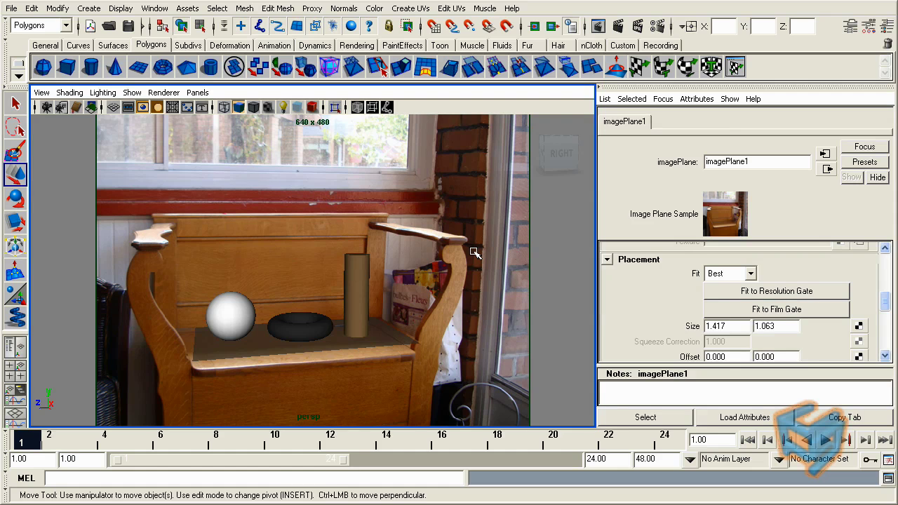
pyautogui.press('q')
pyautogui.hotkey('ctrl', 's')
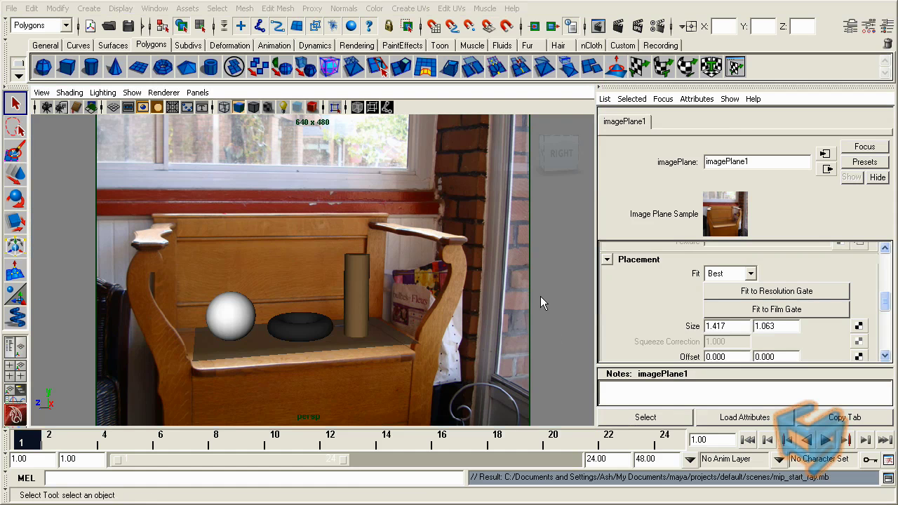
# - Select the persp camera and connect mia_exposure_simple as its lens shader, keeping gamma 2.2
pyautogui.click(41, 92)
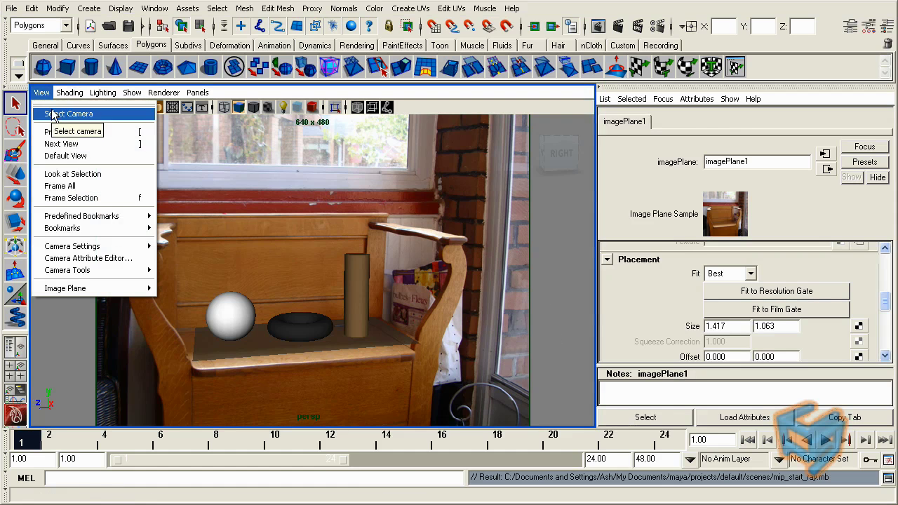
pyautogui.click(76, 112)
pyautogui.moveTo(885, 339); pyautogui.dragTo(885, 317)
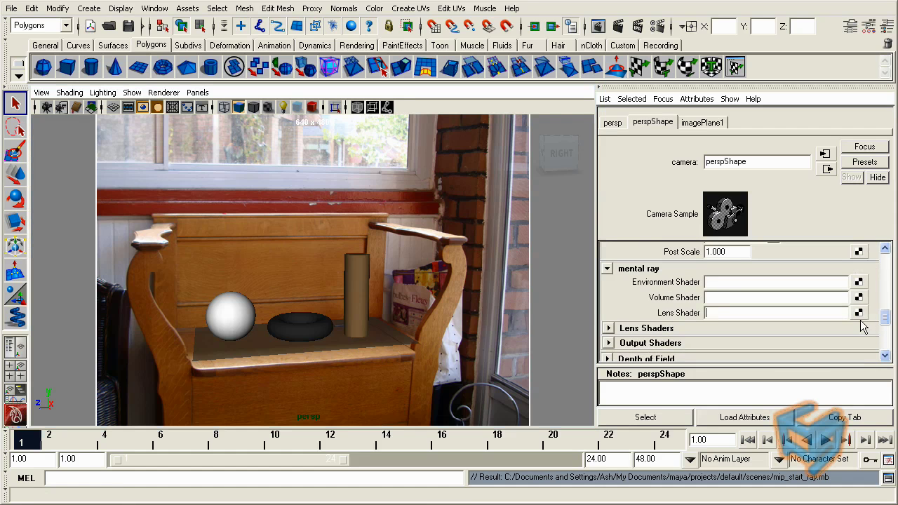
pyautogui.click(860, 313)
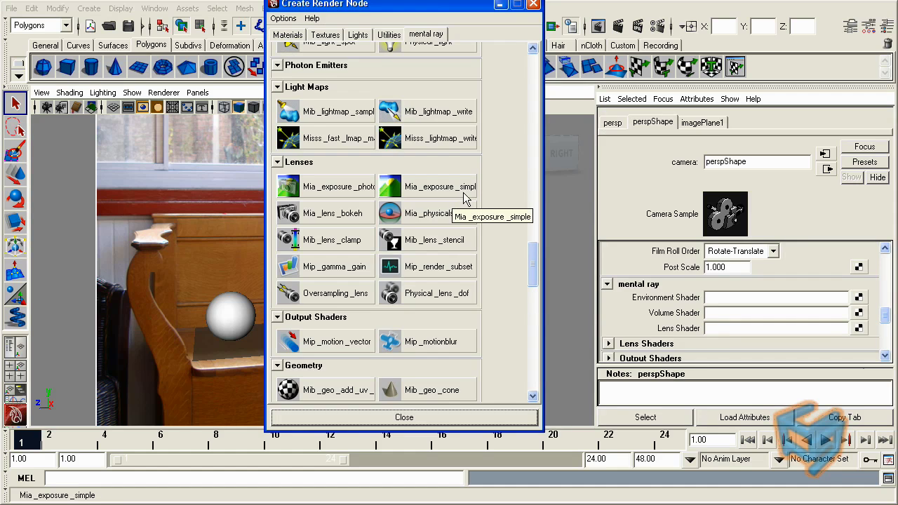
pyautogui.click(460, 194)
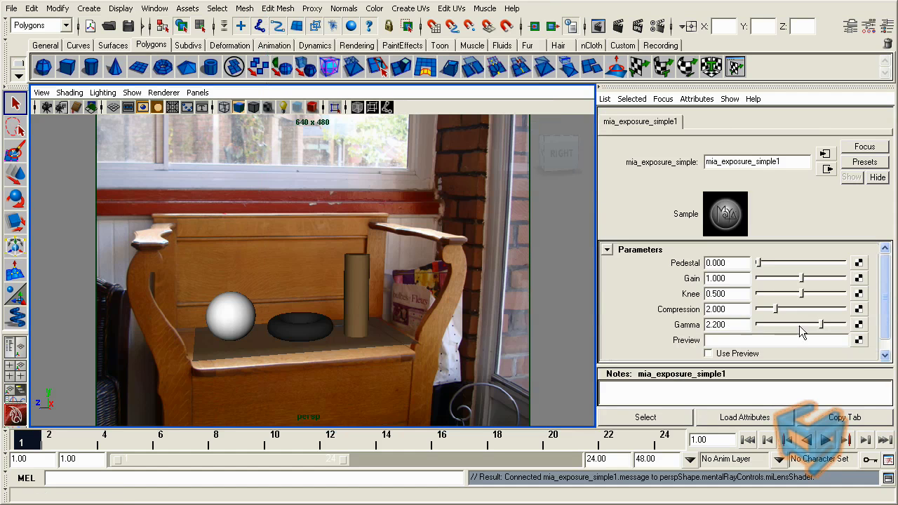
pyautogui.click(733, 323)
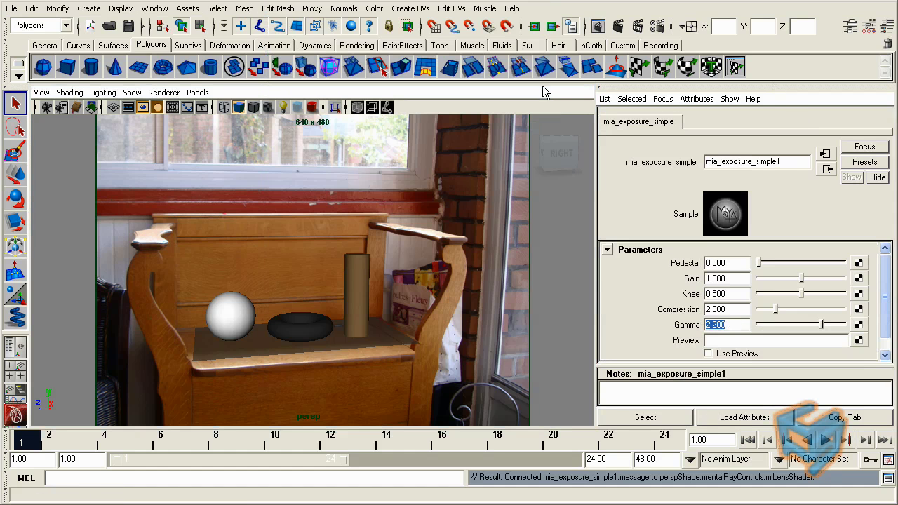
# - Render the persp camera with mental ray in Render View and keep the 640×480 image
pyautogui.click(155, 8)
pyautogui.moveTo(181, 42)
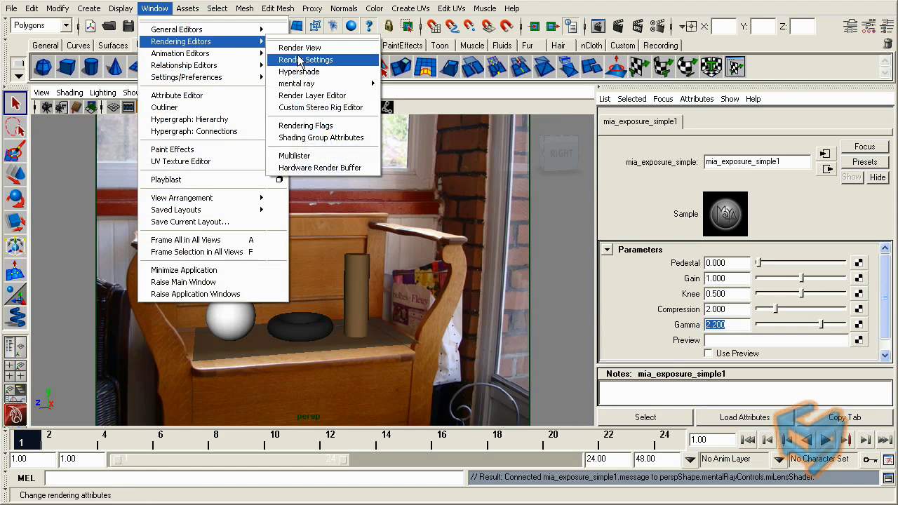
pyautogui.click(300, 47)
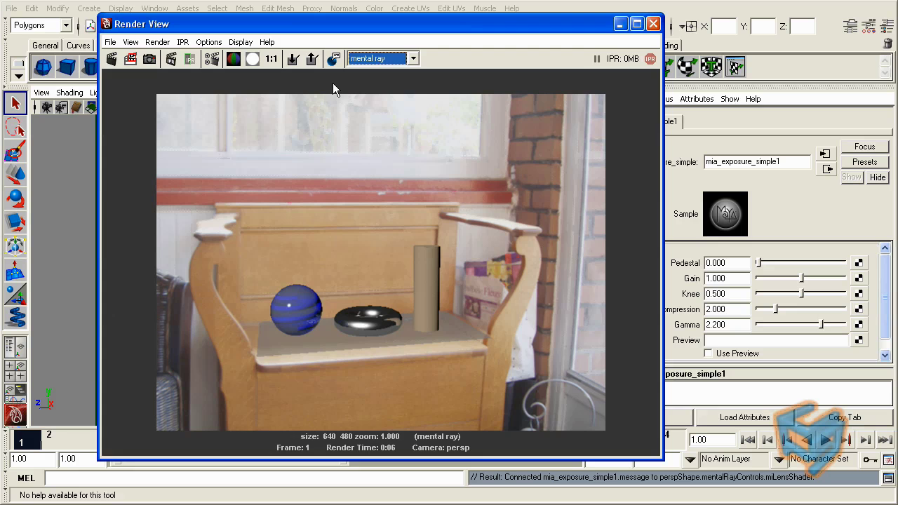
pyautogui.click(295, 58)
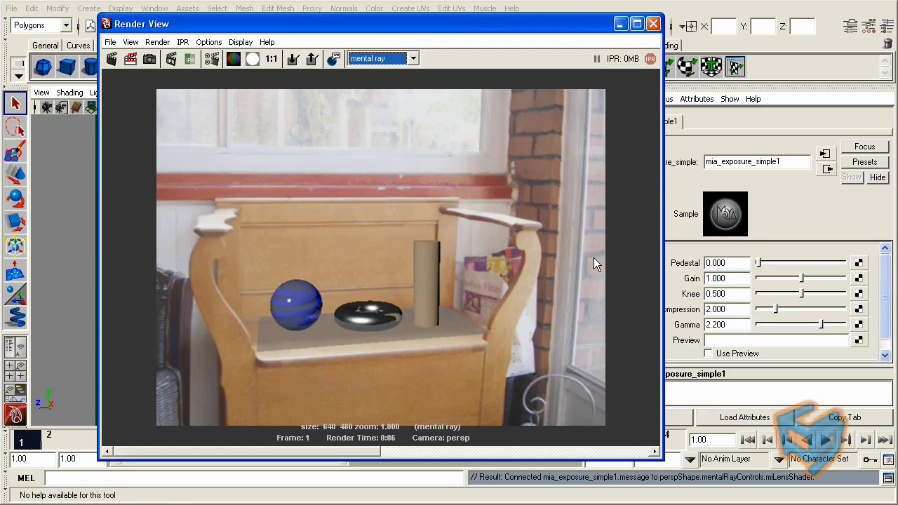
# - Select the camera and set imagePlane1's Alpha Gain to 0
pyautogui.click(797, 496)
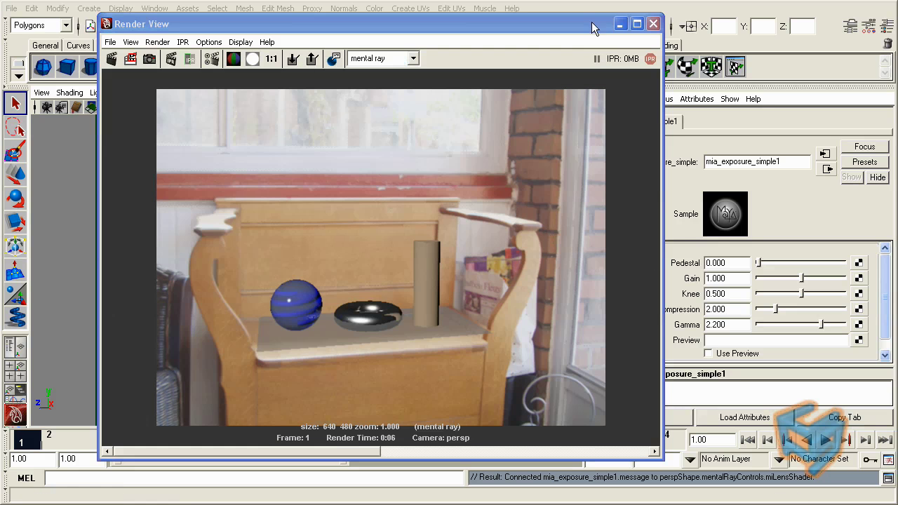
pyautogui.moveTo(592, 22); pyautogui.dragTo(493, 209)
pyautogui.click(41, 92)
pyautogui.click(63, 103)
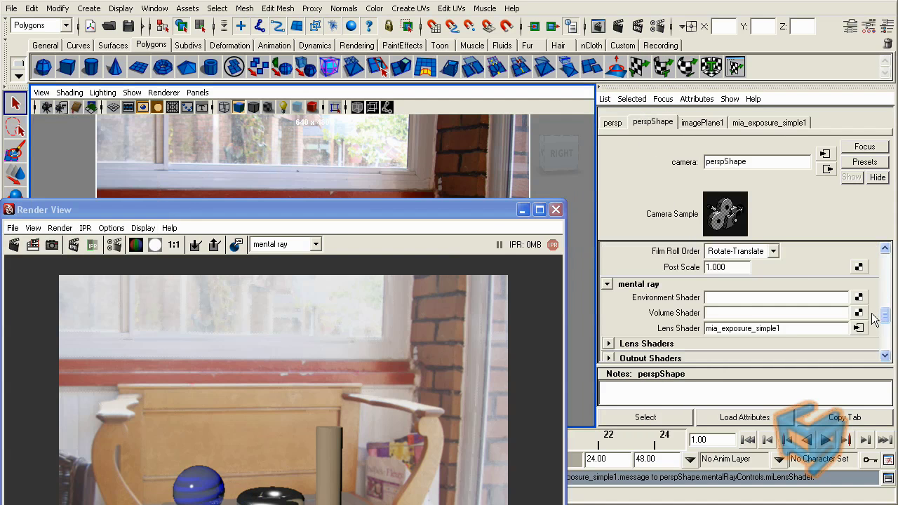
pyautogui.click(702, 122)
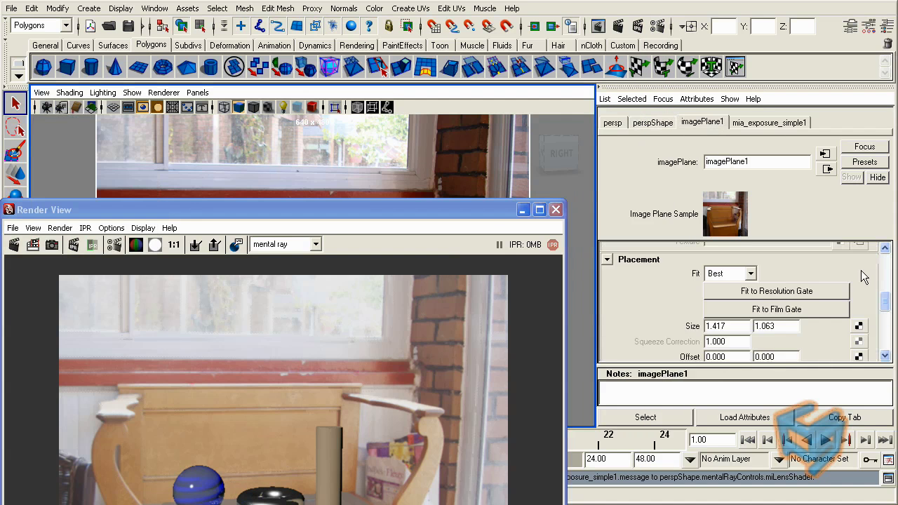
pyautogui.scroll(5, 864, 276)
pyautogui.click(717, 335)
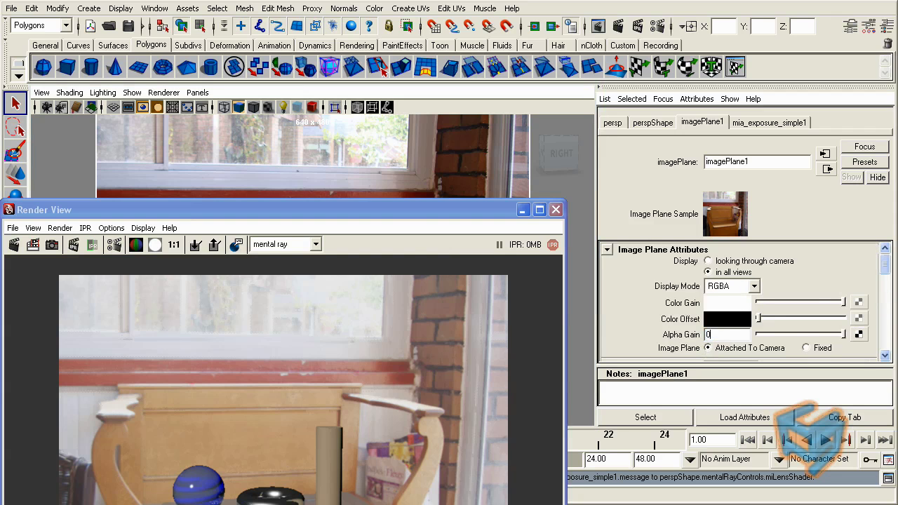
pyautogui.write('0')
pyautogui.press('Return')
# - Render a region around the cylinder, now showing black behind it
pyautogui.moveTo(409, 214); pyautogui.dragTo(429, 35)
pyautogui.moveTo(326, 106); pyautogui.dragTo(512, 289)
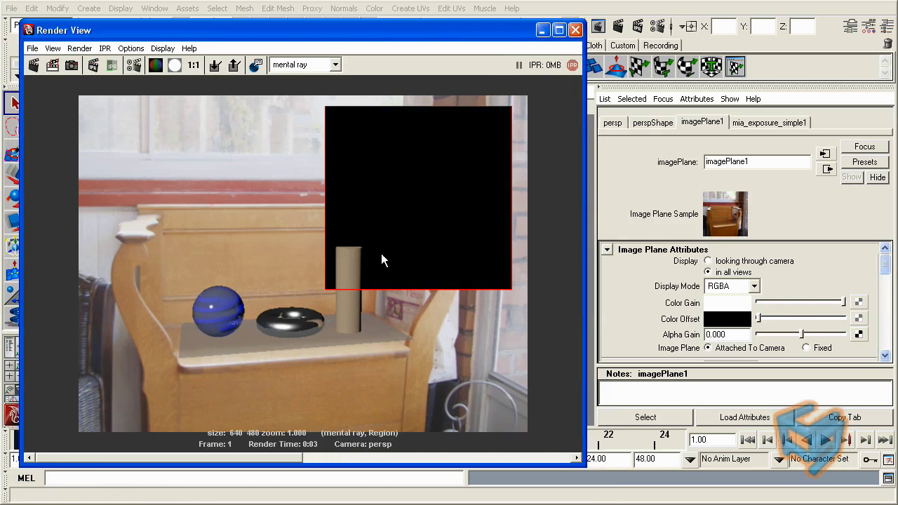
pyautogui.click(618, 175)
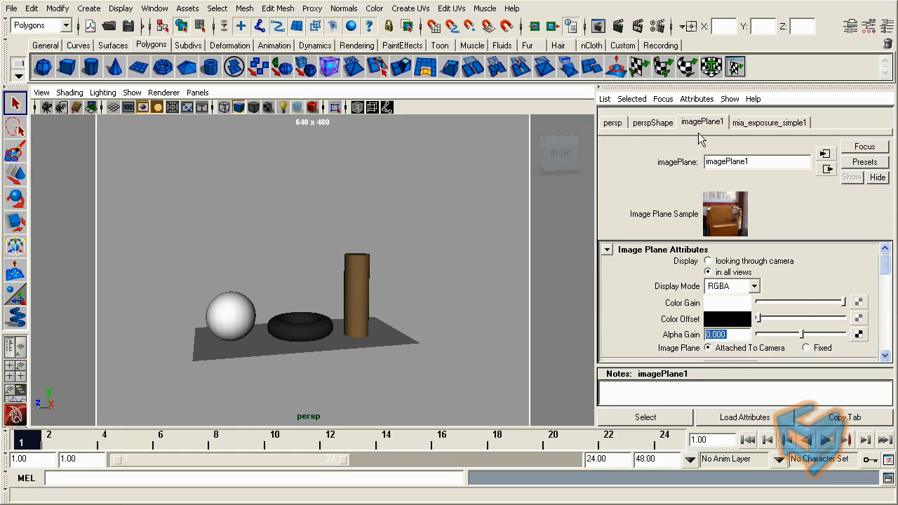
# - Connect mip_rayswitch_environment as perspShape's mental ray environment shader
pyautogui.click(635, 124)
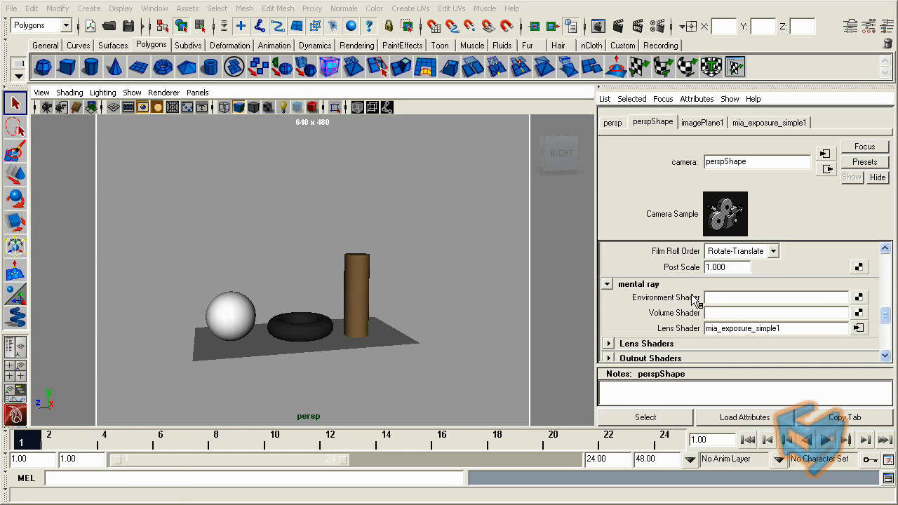
pyautogui.click(859, 298)
pyautogui.scroll(-5, 521, 306)
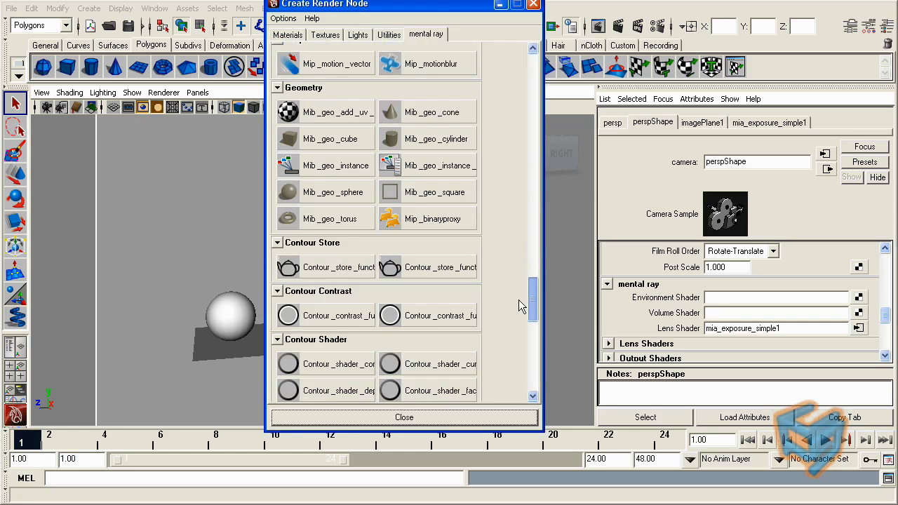
pyautogui.scroll(-4, 522, 306)
pyautogui.scroll(12, 366, 325)
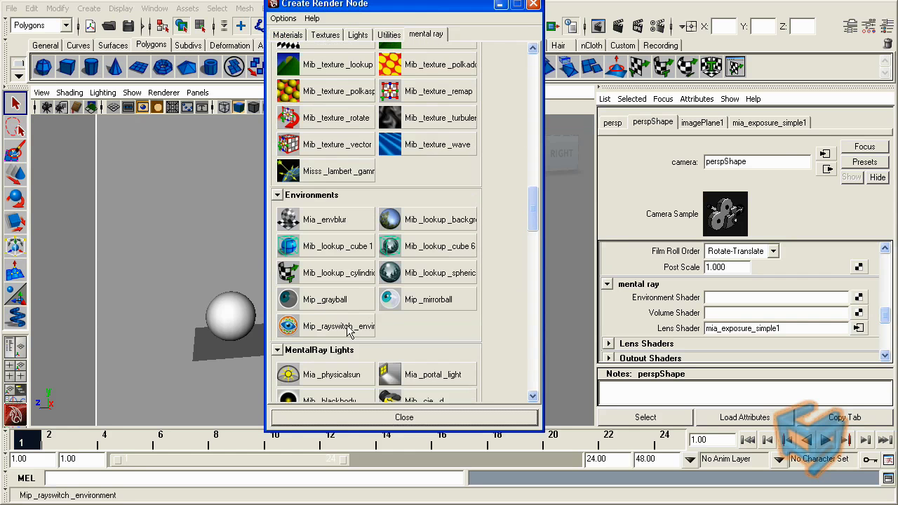
pyautogui.click(349, 330)
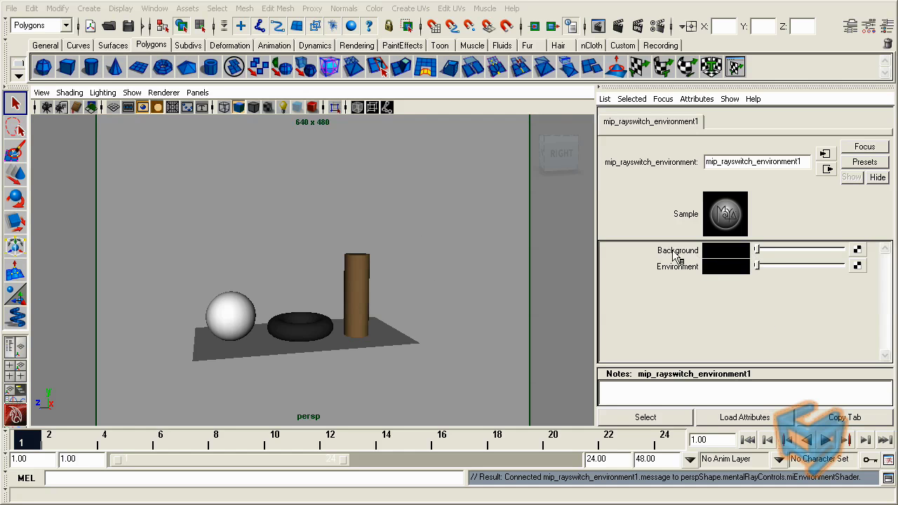
# - Map the ray-switch Background to a new mip_cameramap node
pyautogui.click(857, 251)
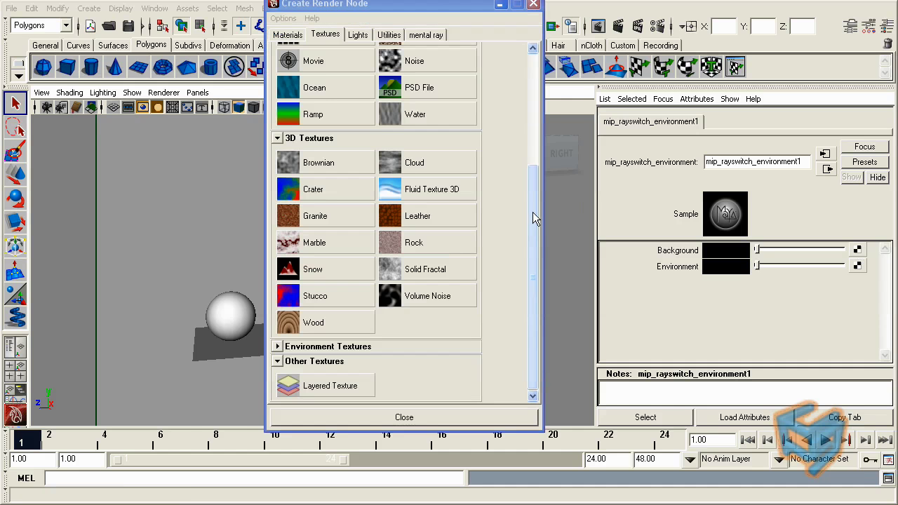
pyautogui.moveTo(536, 217); pyautogui.dragTo(536, 108)
pyautogui.click(429, 34)
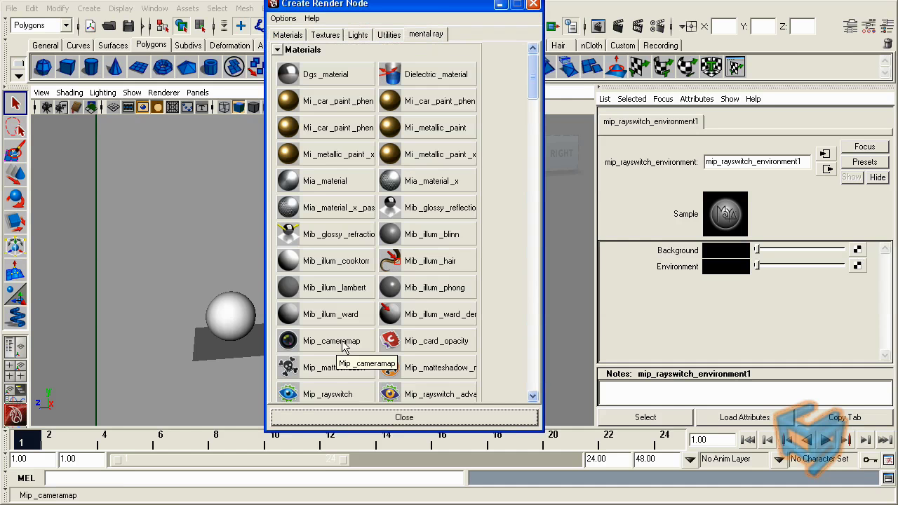
pyautogui.click(342, 342)
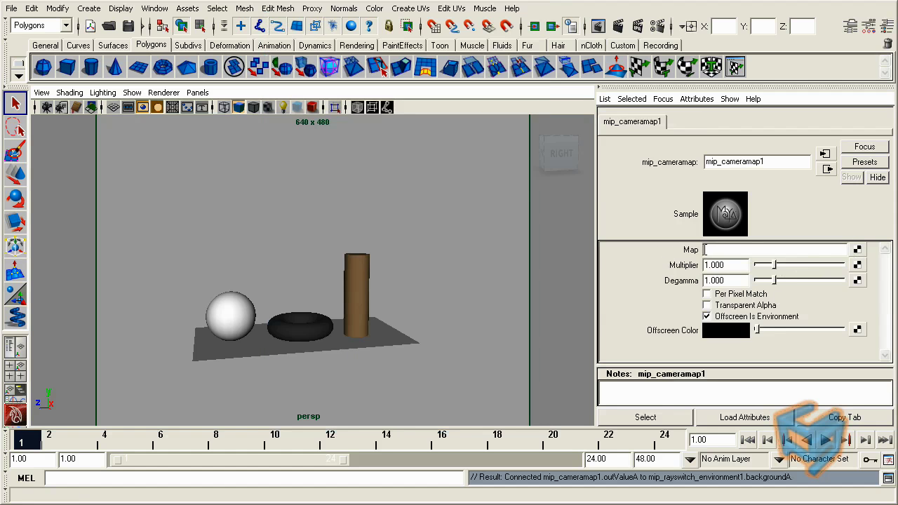
# - Give the camera map a mentalrayTexture loading sourceimages/background1.jpg
pyautogui.click(858, 250)
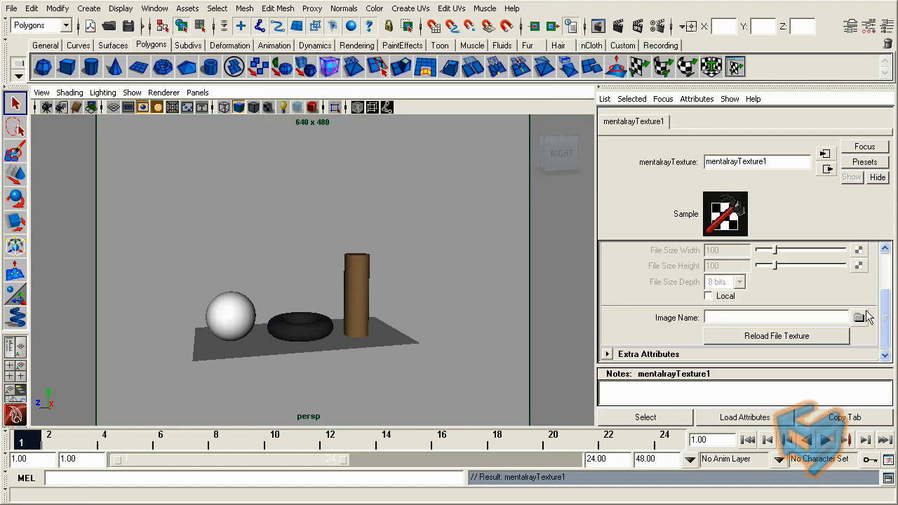
pyautogui.click(859, 318)
pyautogui.doubleClick(565, 233)
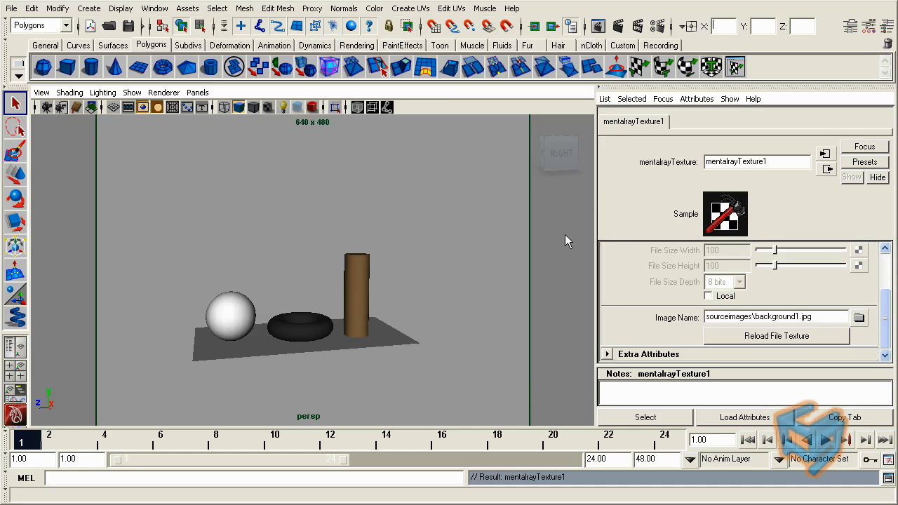
pyautogui.moveTo(884, 323); pyautogui.dragTo(884, 287)
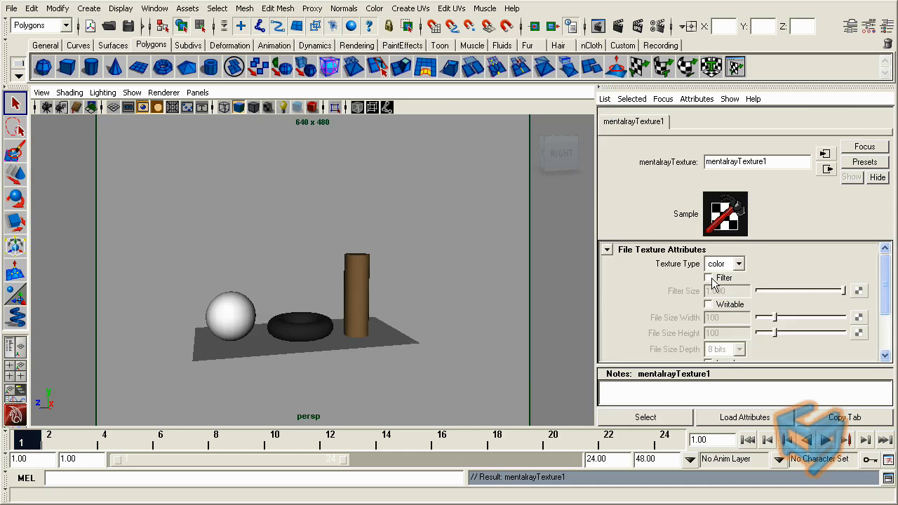
# - Connect a mip_mirrorball node to the ray-switch Environment input
pyautogui.click(669, 99)
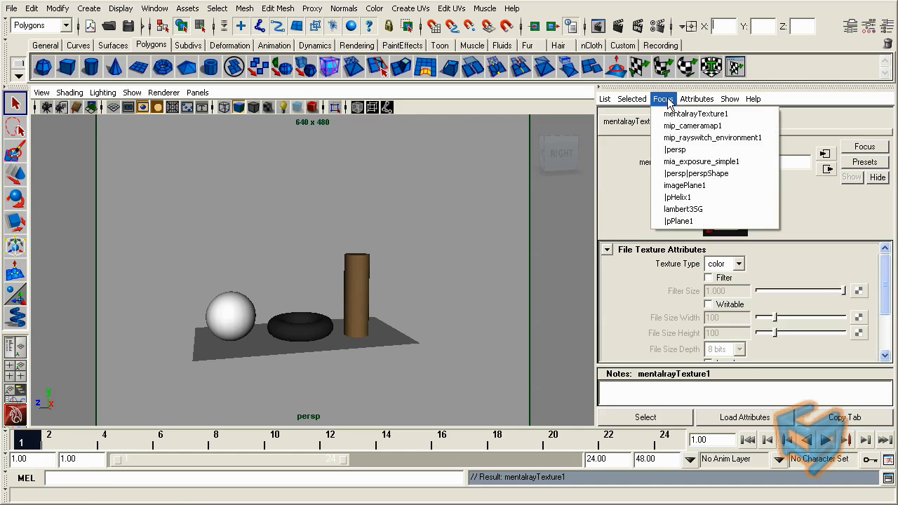
pyautogui.click(681, 139)
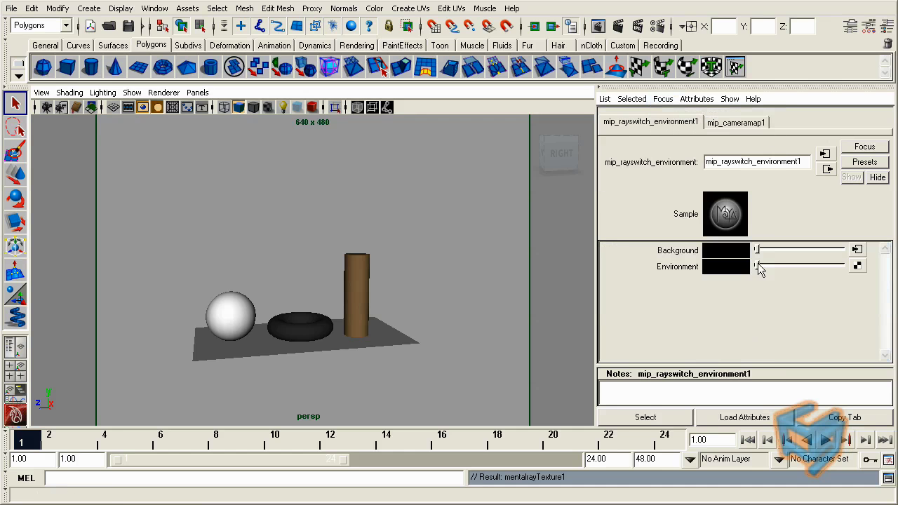
pyautogui.click(857, 266)
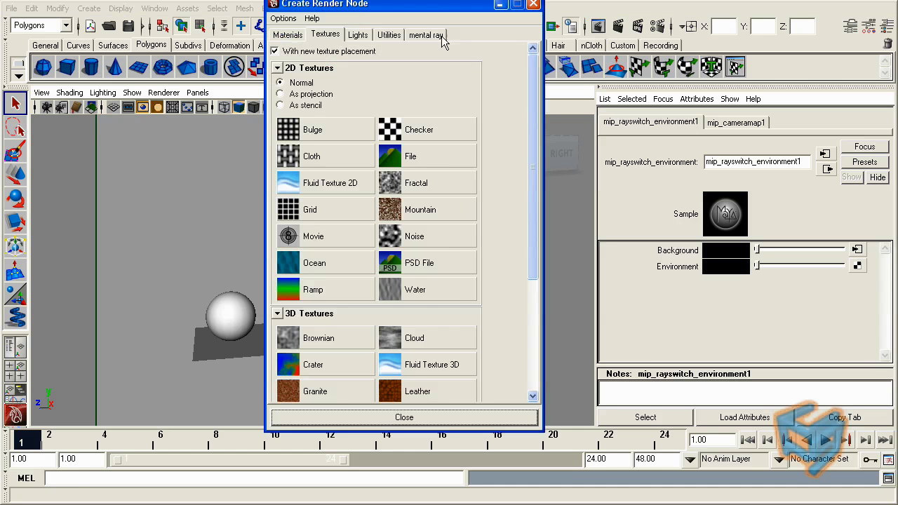
pyautogui.click(435, 34)
pyautogui.scroll(-10, 478, 242)
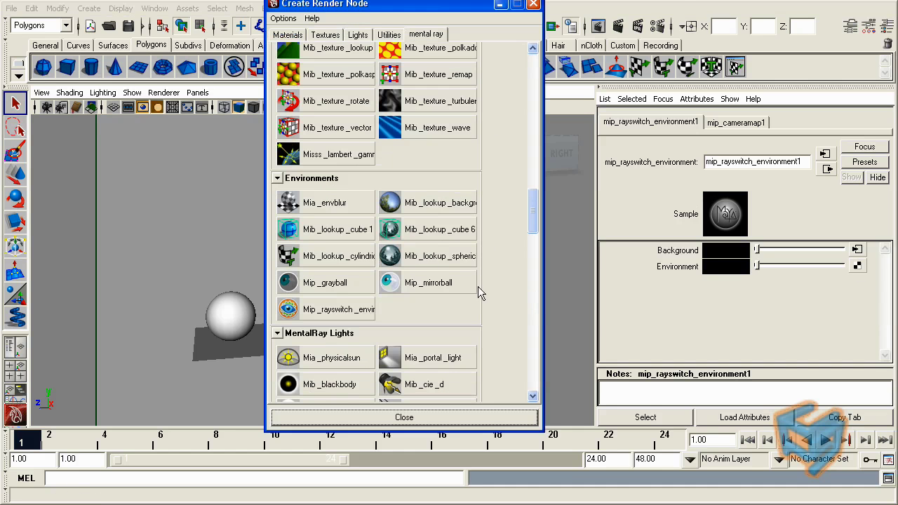
pyautogui.click(441, 284)
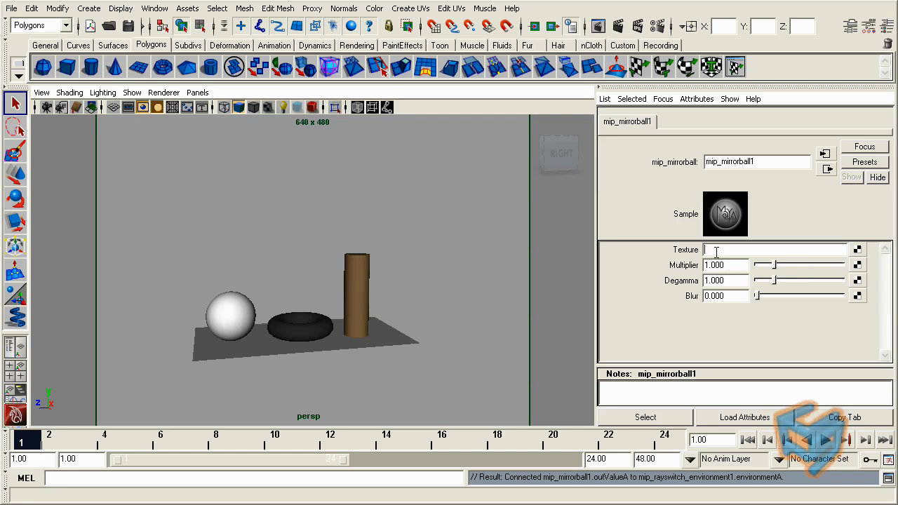
# - Load evnBall1.jpg into a new mentalrayTexture for the mirror ball
pyautogui.click(858, 250)
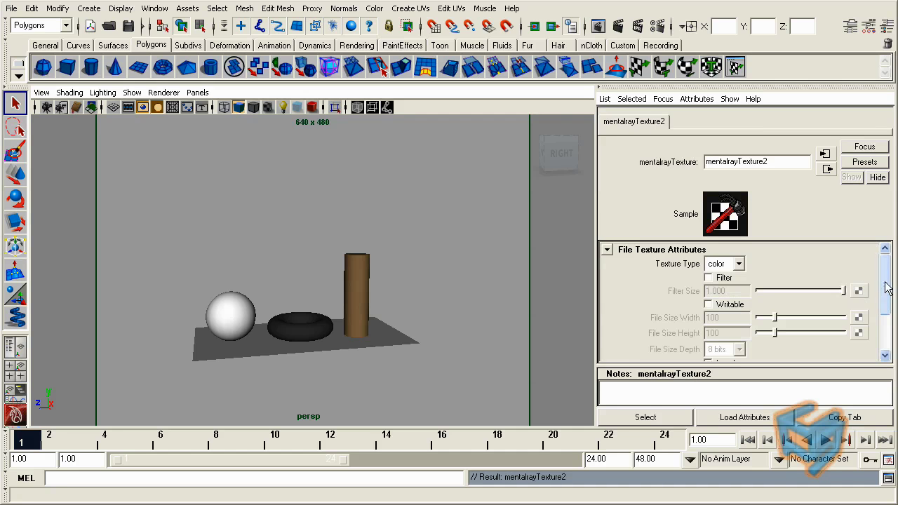
pyautogui.scroll(-2, 861, 308)
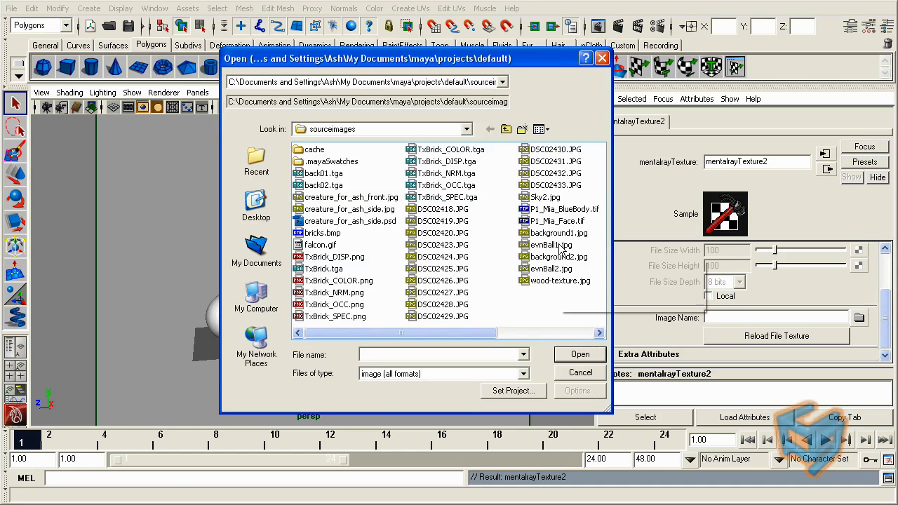
pyautogui.doubleClick(554, 246)
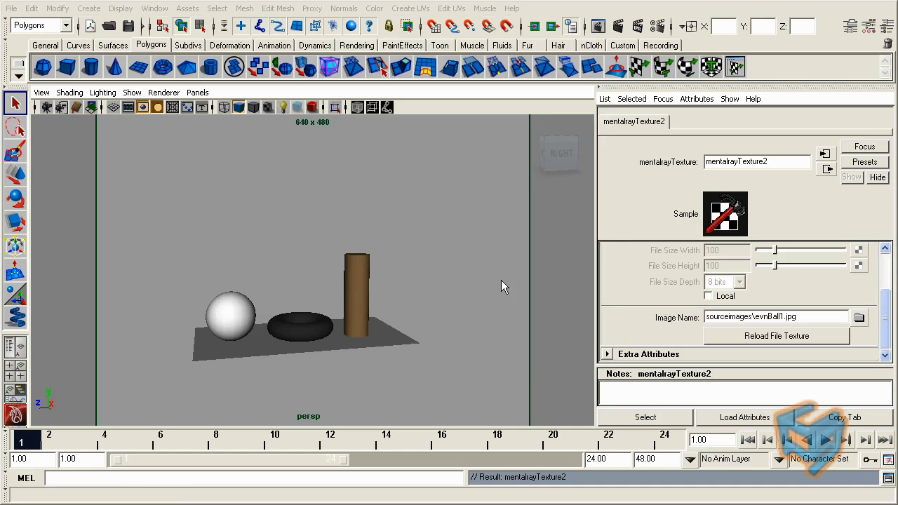
# - Render the scene with mental ray in a new Render View
pyautogui.click(154, 8)
pyautogui.moveTo(165, 42)
pyautogui.click(300, 48)
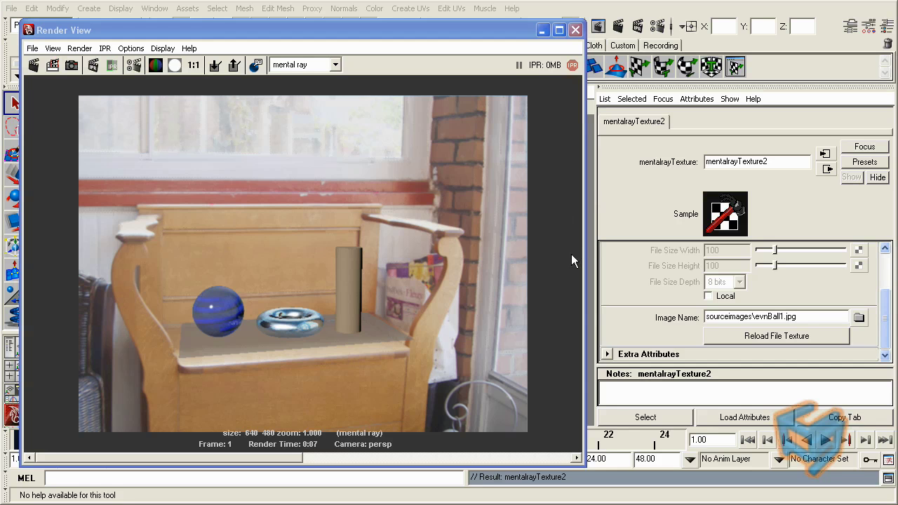
# - Set the Degamma of mip_mirrorball1 to 2.2
pyautogui.click(666, 100)
pyautogui.click(709, 126)
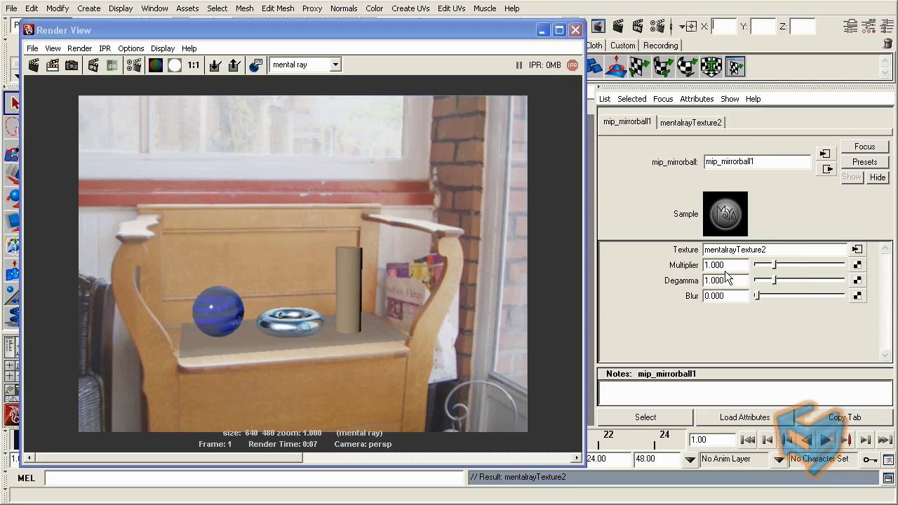
pyautogui.click(728, 279)
pyautogui.write('2.2')
pyautogui.press('Return')
# - Set the Degamma of mip_cameramap1 to 2.2 as well
pyautogui.click(663, 99)
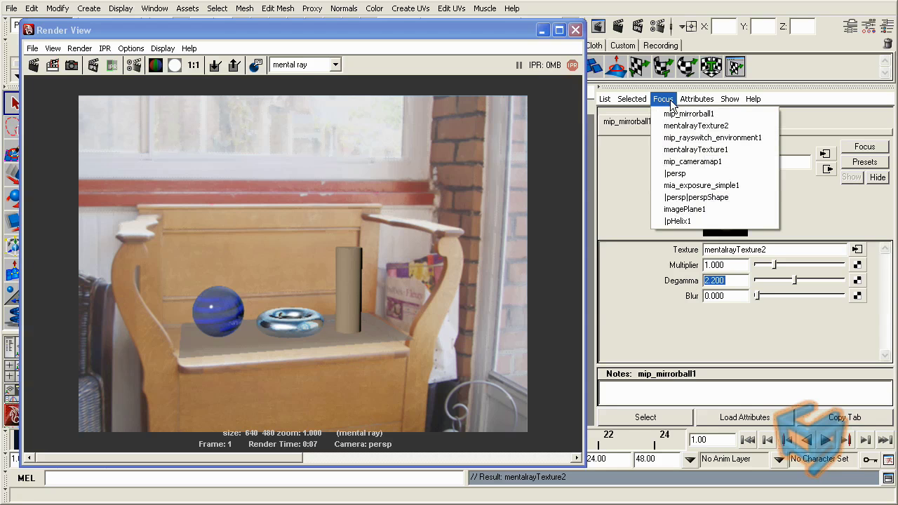
pyautogui.click(736, 167)
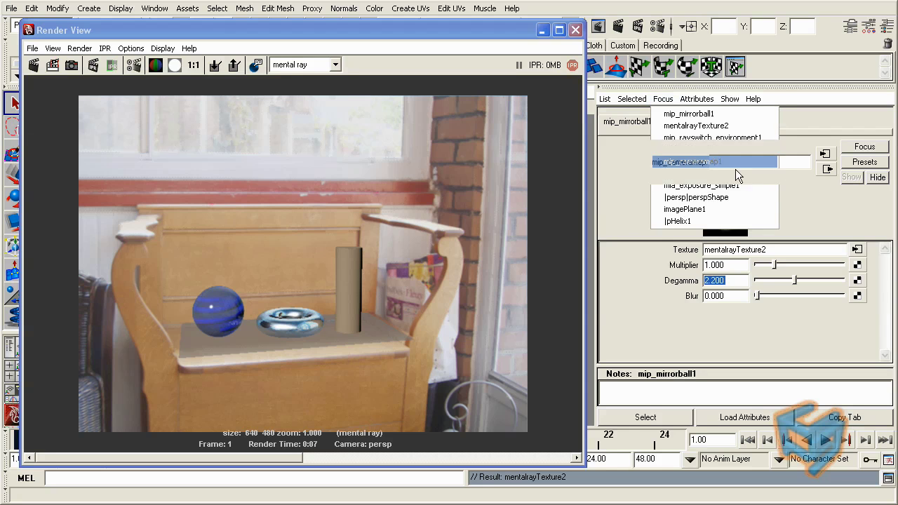
pyautogui.click(728, 280)
pyautogui.write('2.2')
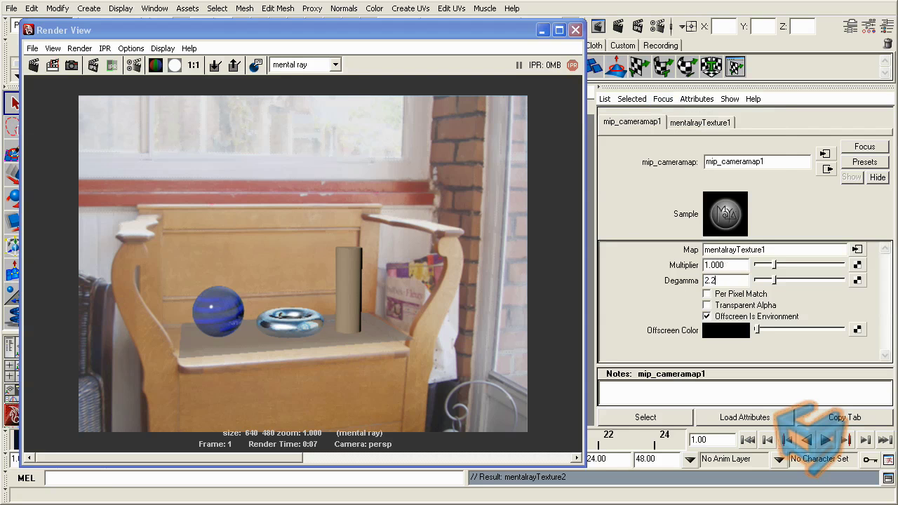
pyautogui.press('Return')
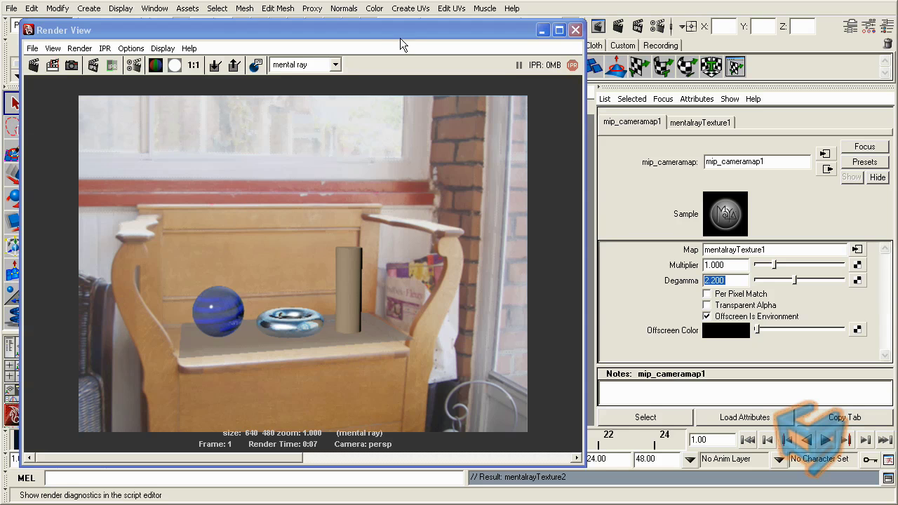
pyautogui.moveTo(399, 33); pyautogui.dragTo(413, 36)
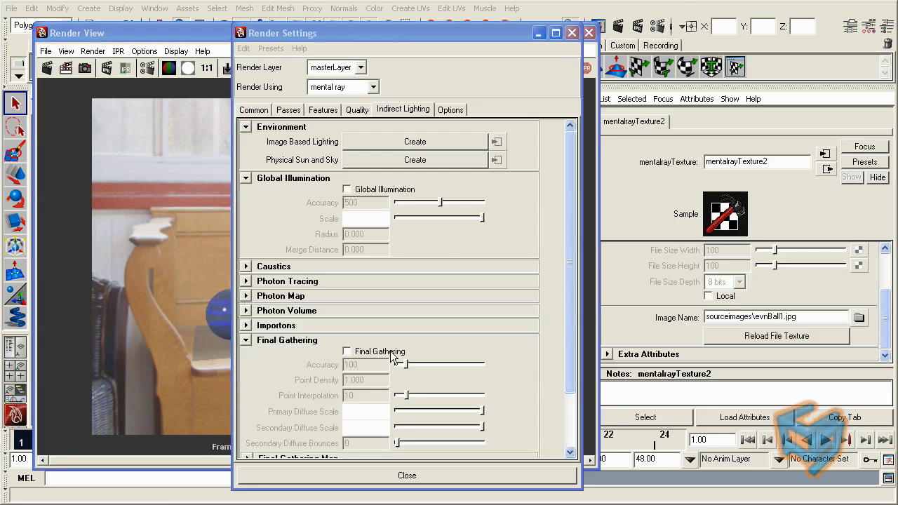
# - Enable Final Gathering with accuracy 50, point density 0.5, interpolation 5, then redo the render
pyautogui.click(388, 351)
pyautogui.press('Tab')
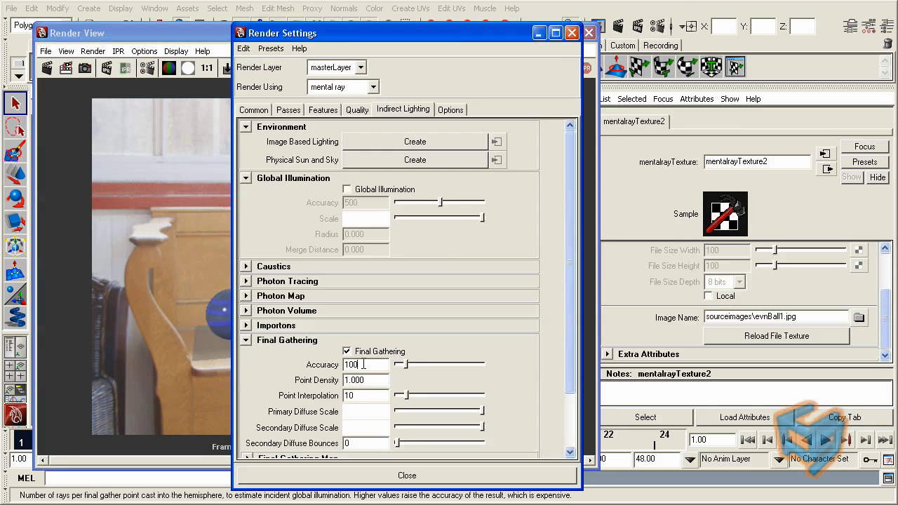
pyautogui.write('50')
pyautogui.press('Tab')
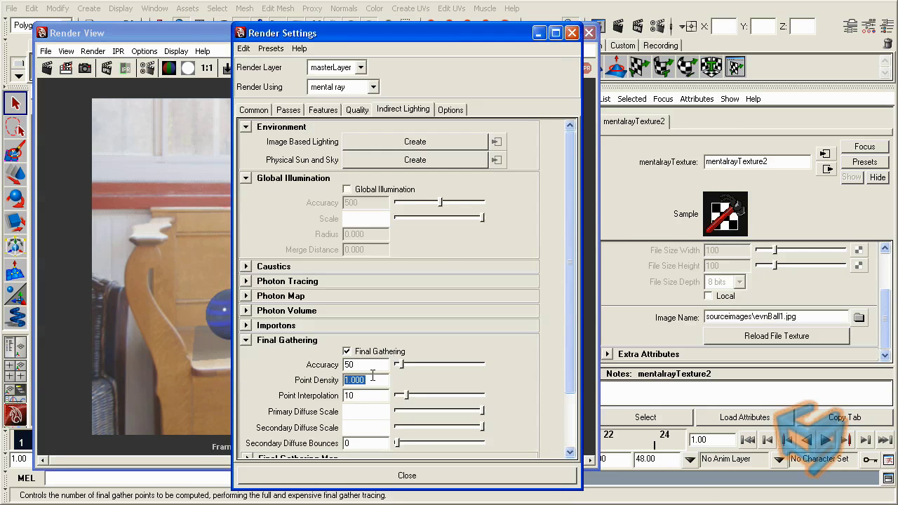
pyautogui.write('5')
pyautogui.press('Return')
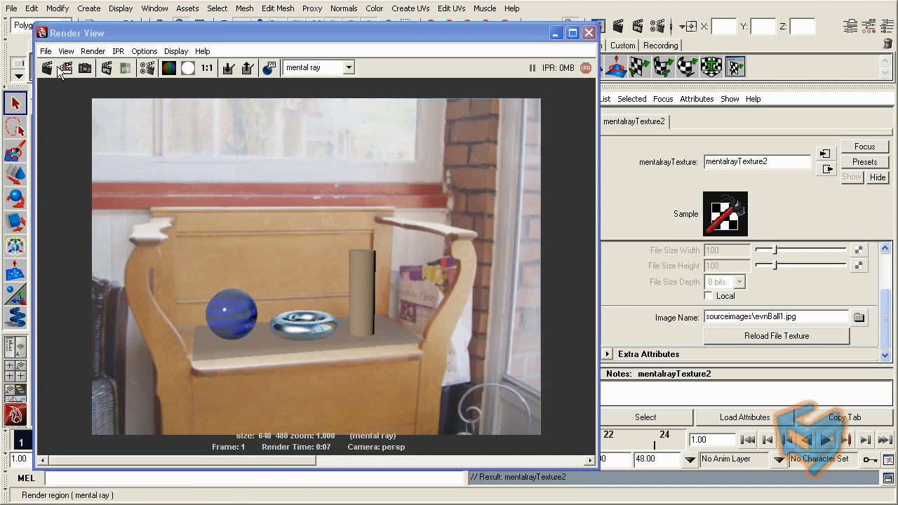
pyautogui.click(572, 33)
pyautogui.click(49, 69)
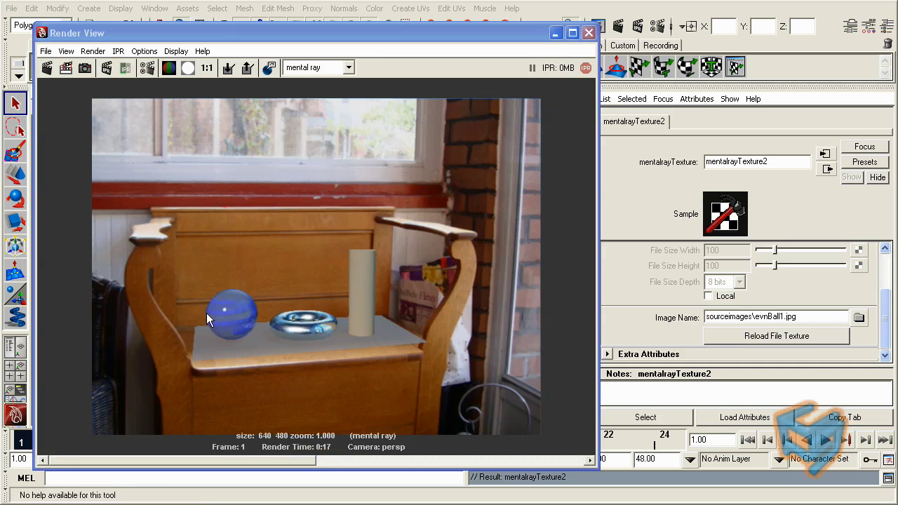
# - In Render Settings Raytracing, set Reflections 3, Refractions 3, Max Trace Depth 6 and Shadows 4
pyautogui.click(660, 28)
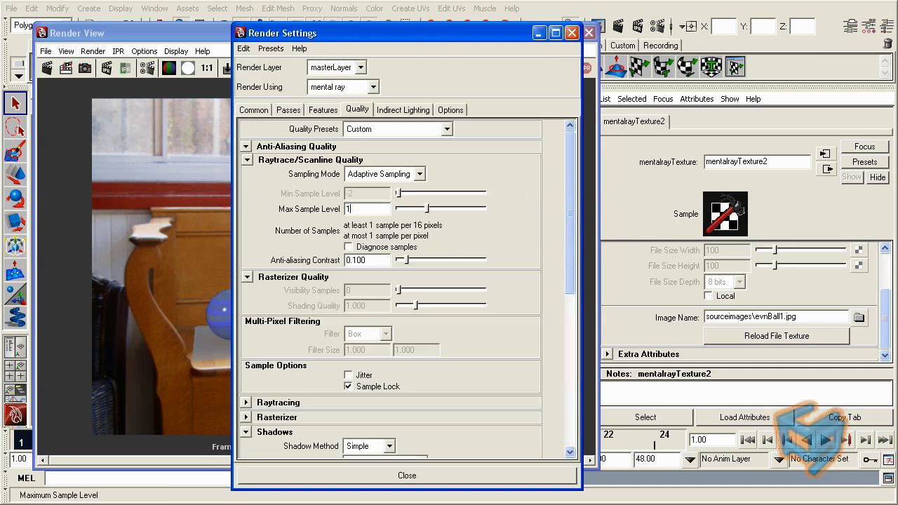
pyautogui.scroll(-3, 558, 310)
pyautogui.scroll(-1, 558, 311)
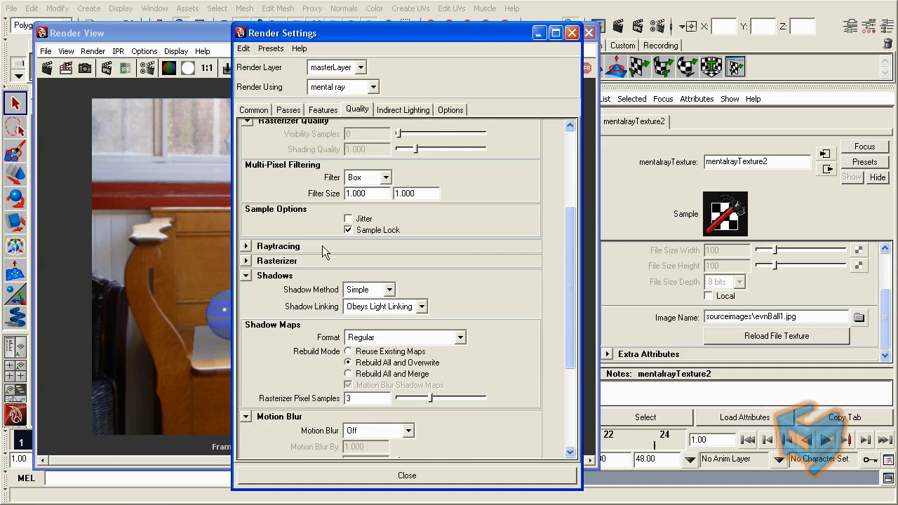
pyautogui.click(247, 247)
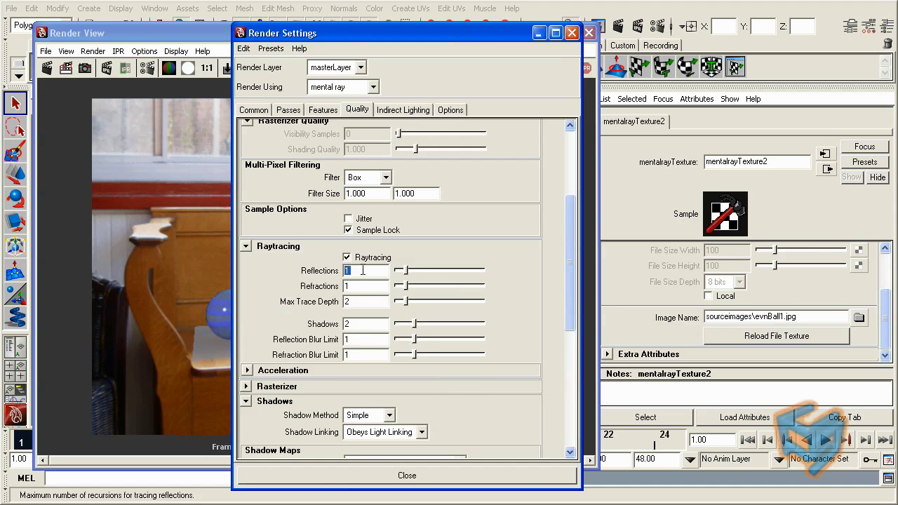
pyautogui.write('3')
pyautogui.press('Tab')
pyautogui.write('3')
pyautogui.press('Tab')
pyautogui.write('6')
pyautogui.press('Tab')
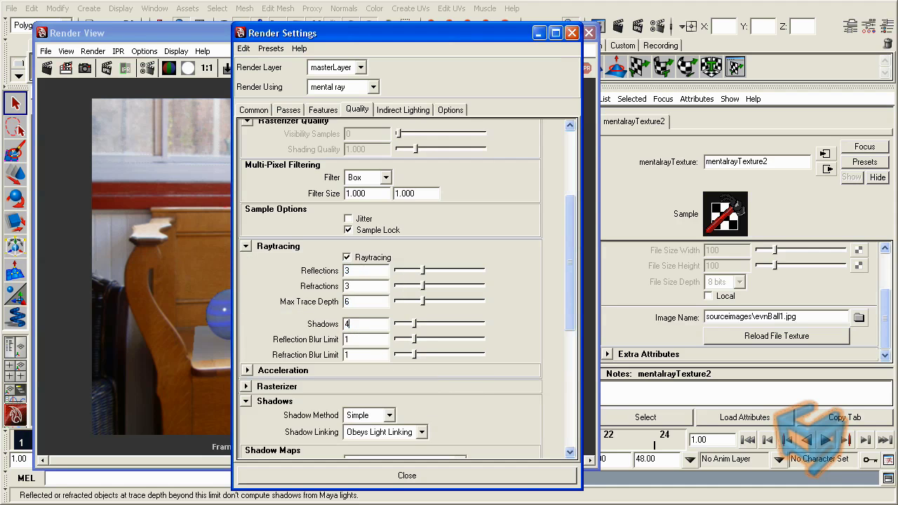
pyautogui.press('Return')
pyautogui.click(571, 33)
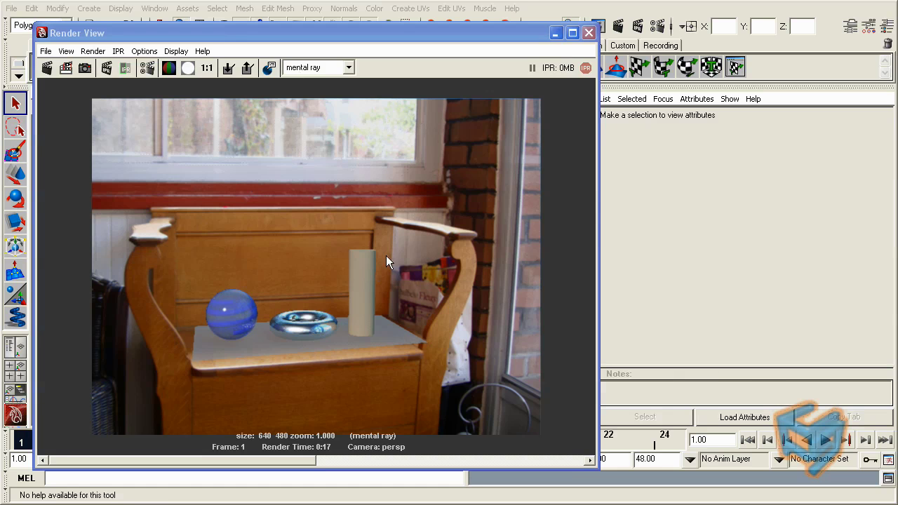
# - Create a spot light and look through it, framing all the objects
pyautogui.click(589, 33)
pyautogui.click(88, 8)
pyautogui.moveTo(140, 77)
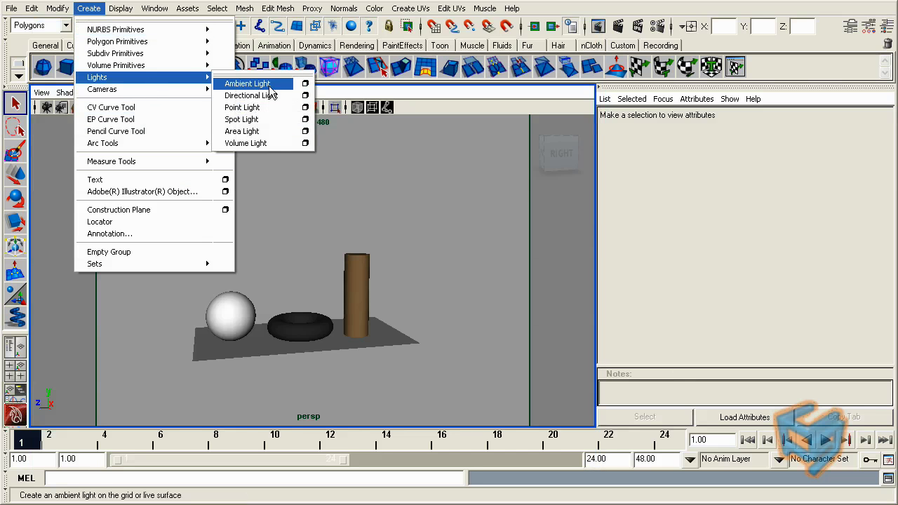
pyautogui.click(237, 120)
pyautogui.click(197, 92)
pyautogui.click(227, 147)
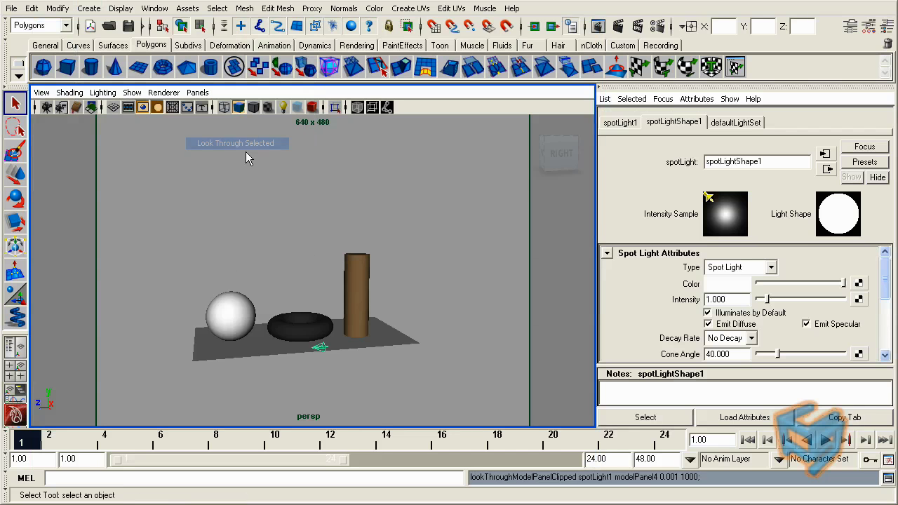
pyautogui.press('a')
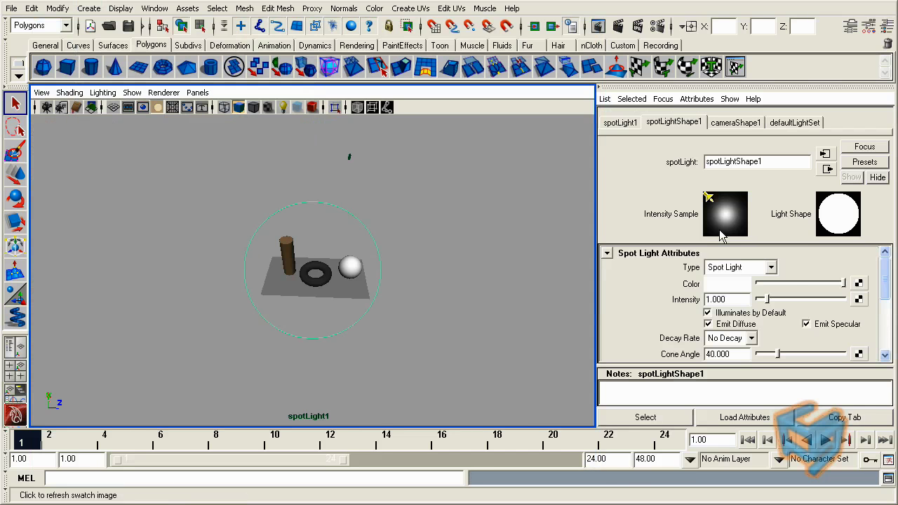
# - Widen the spotlight cone to about 67 degrees and soften it with penumbra and dropoff
pyautogui.scroll(-2, 883, 306)
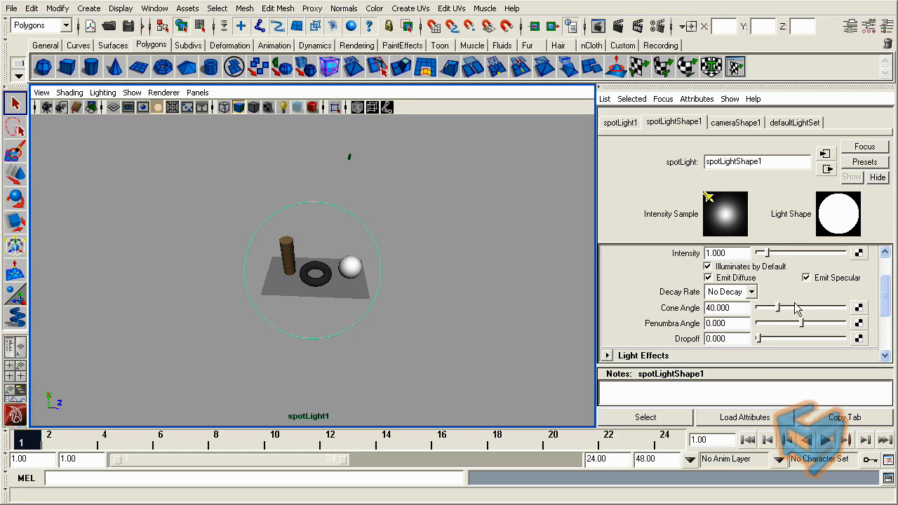
pyautogui.moveTo(793, 309); pyautogui.dragTo(810, 324)
pyautogui.moveTo(758, 339); pyautogui.dragTo(771, 345)
pyautogui.scroll(-3, 796, 344)
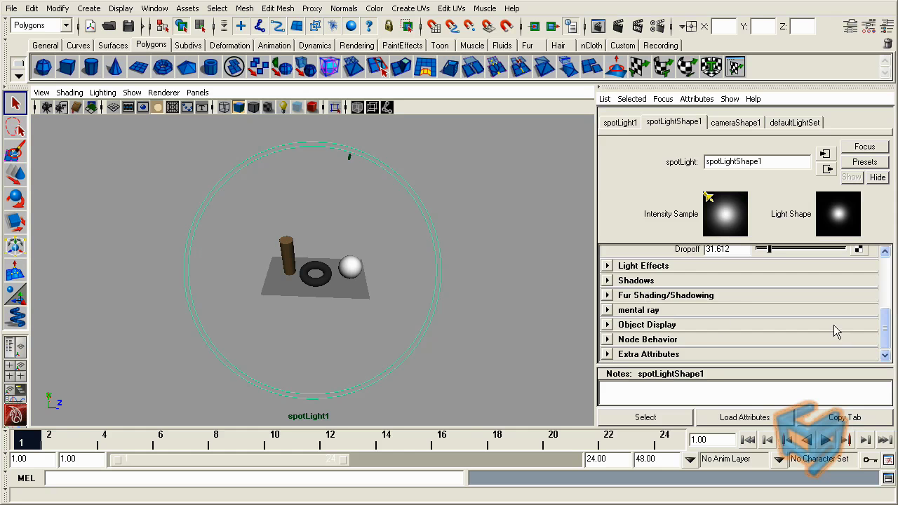
# - Give the spotlight raytraced shadows with 12 shadow rays and a 2.0 light radius
pyautogui.click(609, 280)
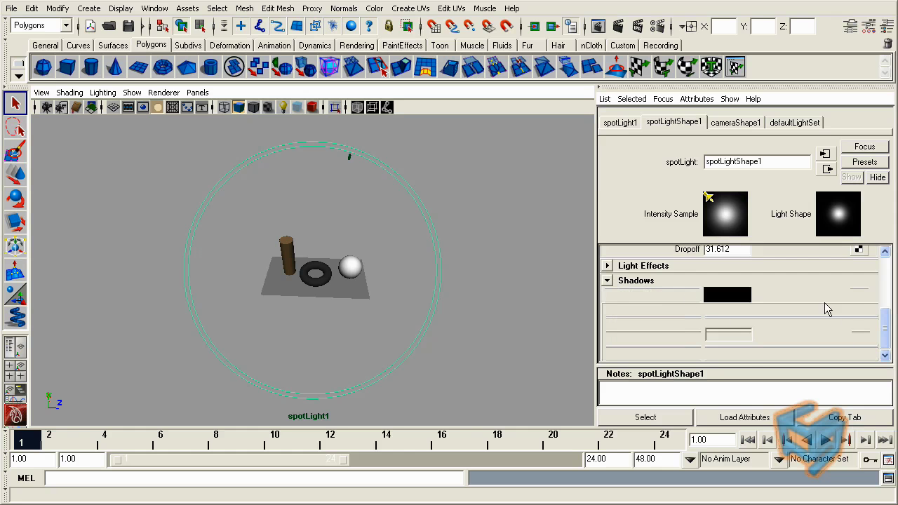
pyautogui.moveTo(887, 298); pyautogui.dragTo(885, 335)
pyautogui.click(730, 302)
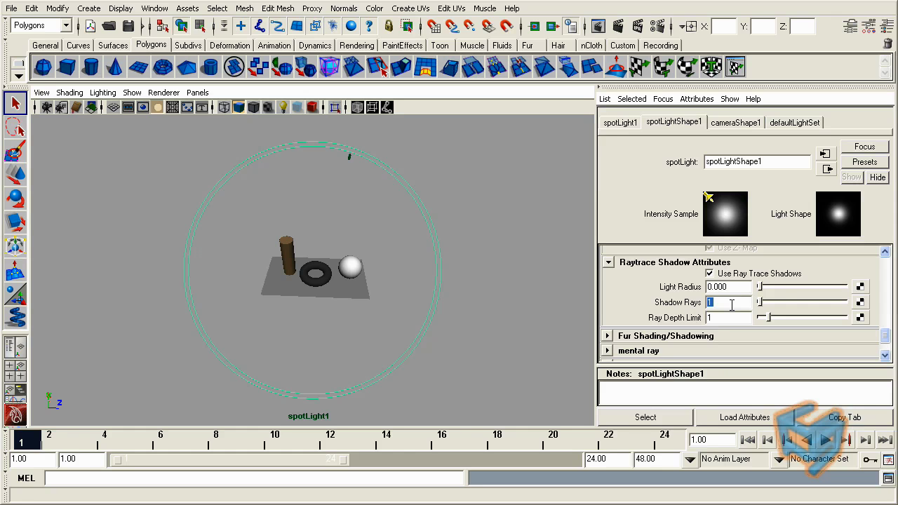
pyautogui.write('12')
pyautogui.press('Return')
pyautogui.click(733, 285)
pyautogui.write('2')
pyautogui.press('Return')
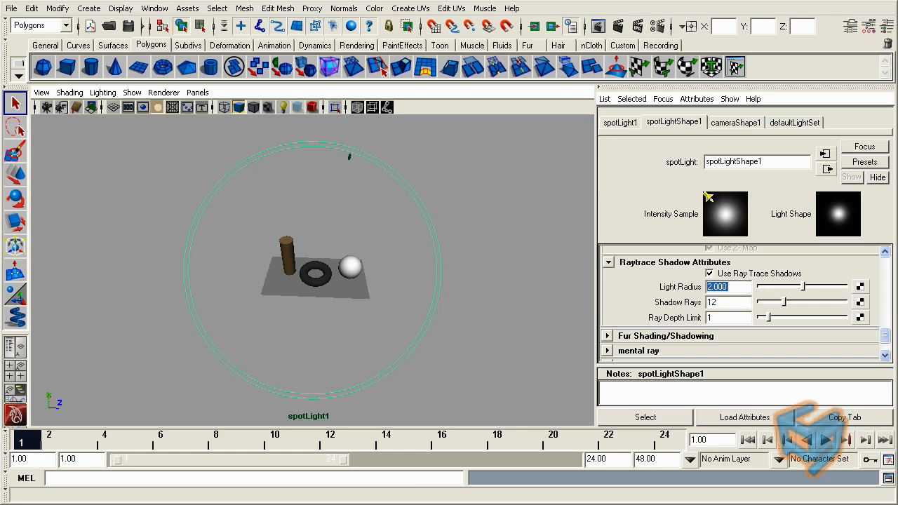
pyautogui.click(155, 9)
# - Render the scene in a new Render View to show the soft spotlight shadows
pyautogui.moveTo(177, 41)
pyautogui.click(299, 44)
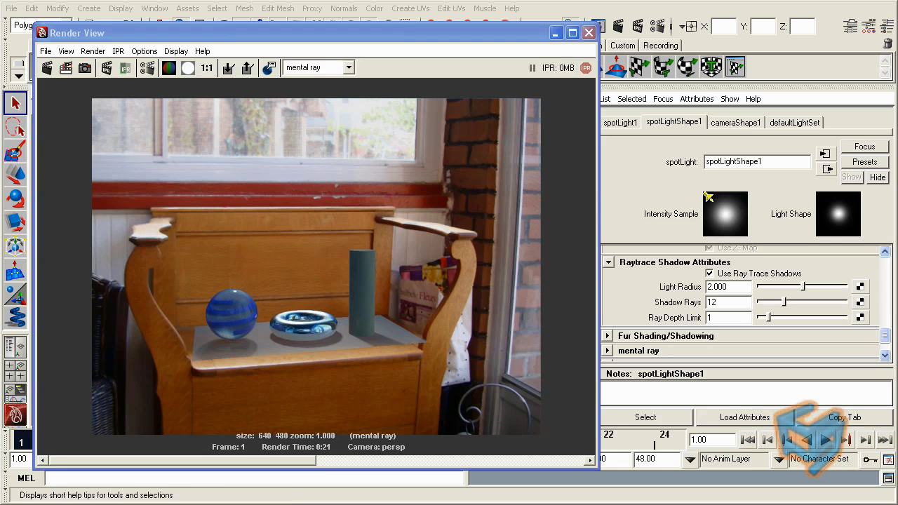
# - Close the Render View and switch the viewport back to the persp camera
pyautogui.click(588, 33)
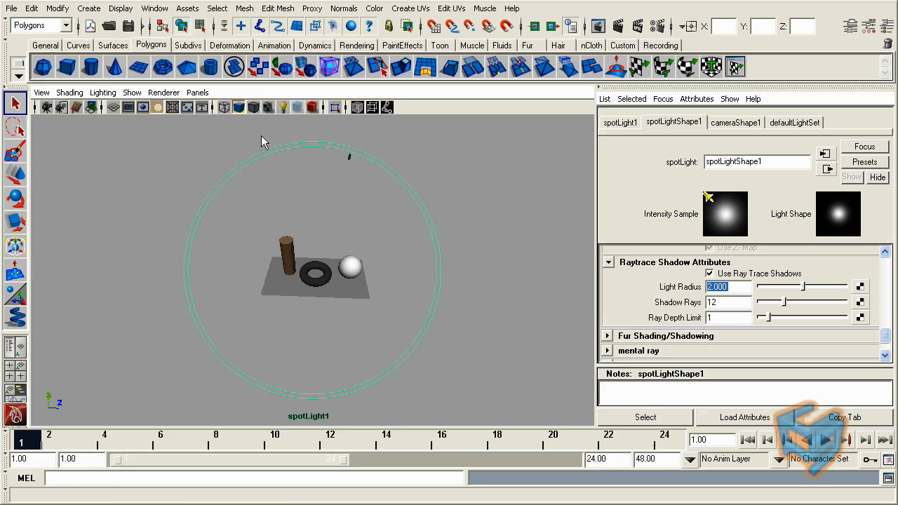
pyautogui.click(198, 93)
pyautogui.moveTo(232, 107)
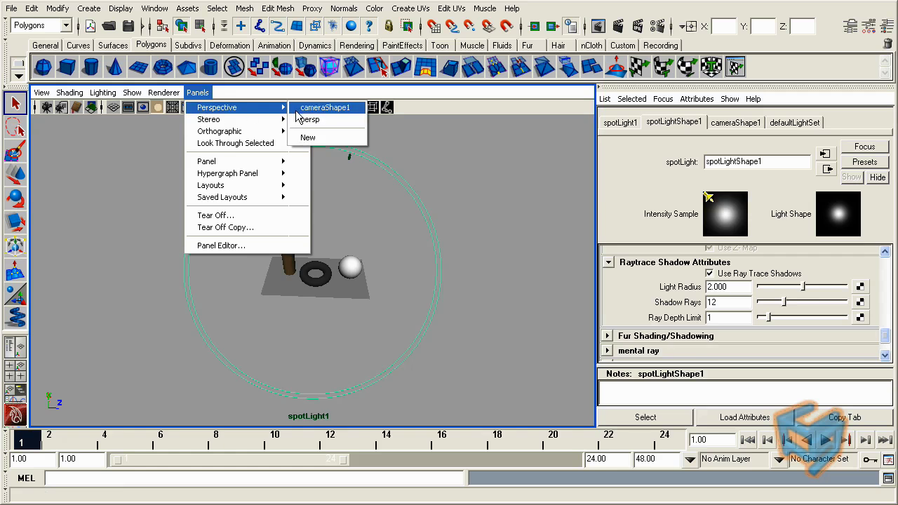
pyautogui.click(303, 120)
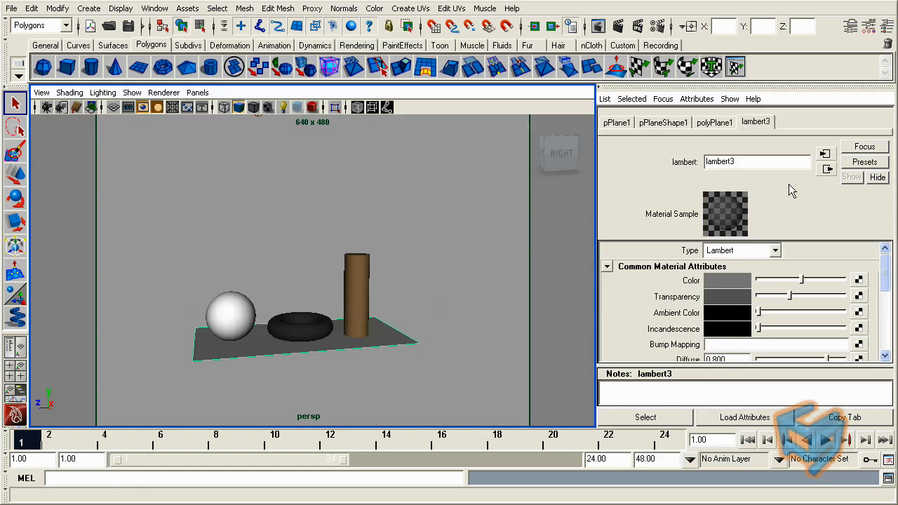
# - Assign mip_matteshadow as the material shader in lambert3SG's mental ray custom shaders
pyautogui.click(828, 169)
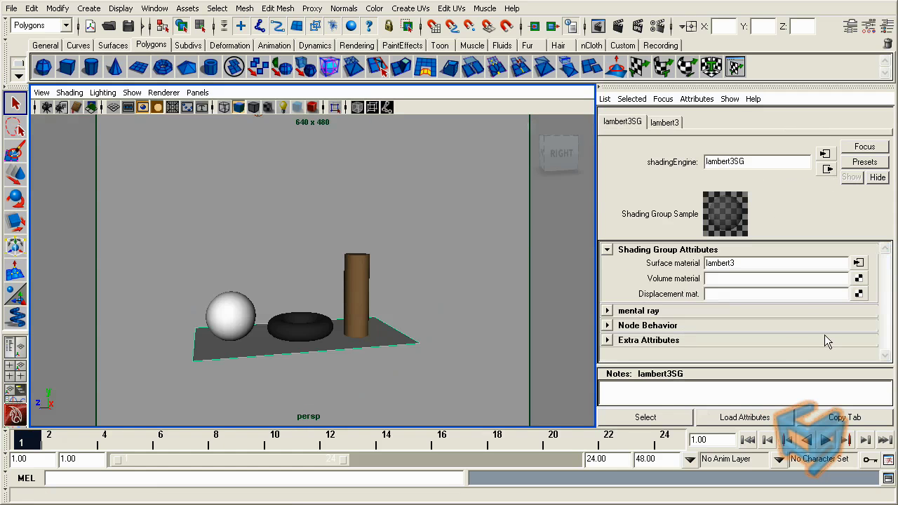
pyautogui.click(666, 311)
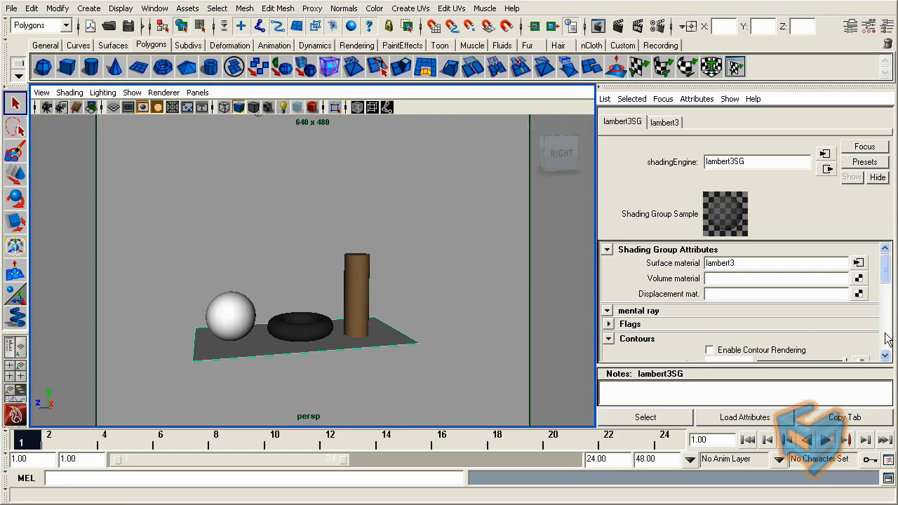
pyautogui.moveTo(888, 277); pyautogui.dragTo(889, 323)
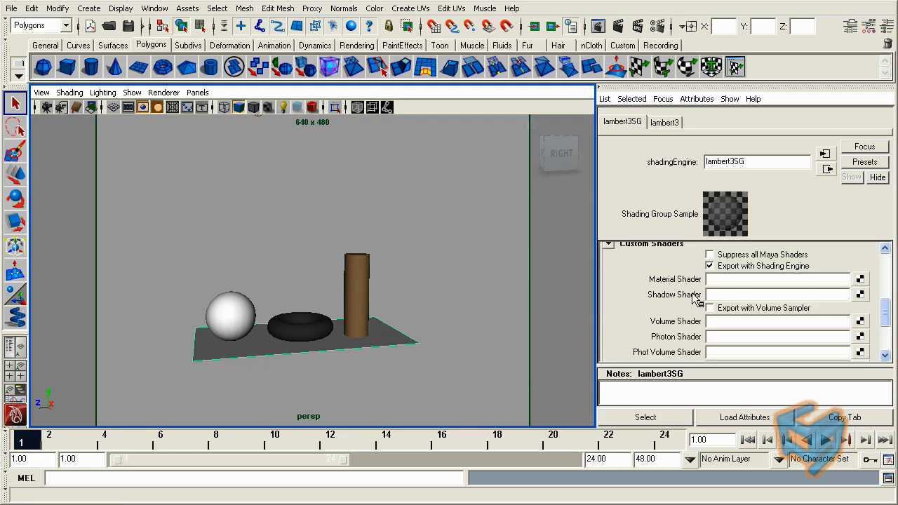
pyautogui.click(860, 279)
pyautogui.click(336, 129)
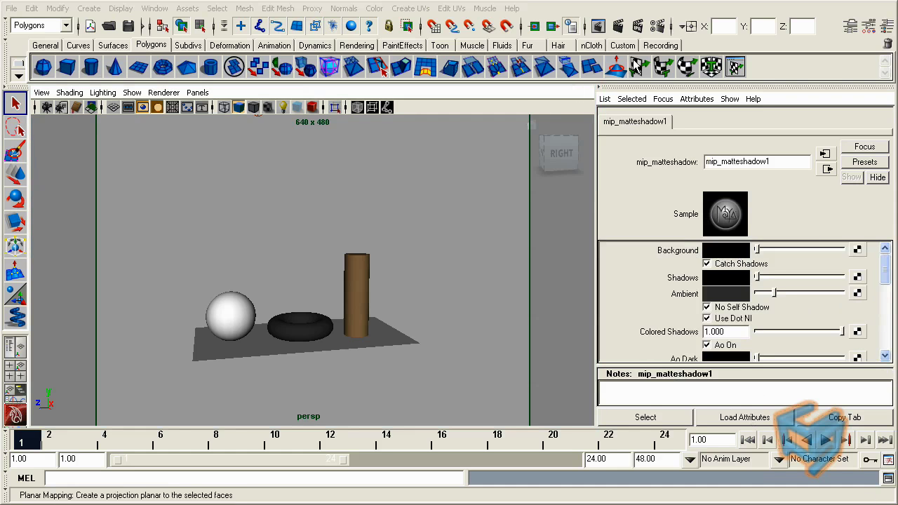
# - Render the current frame, then close the Render View and open Hypershade
pyautogui.click(618, 26)
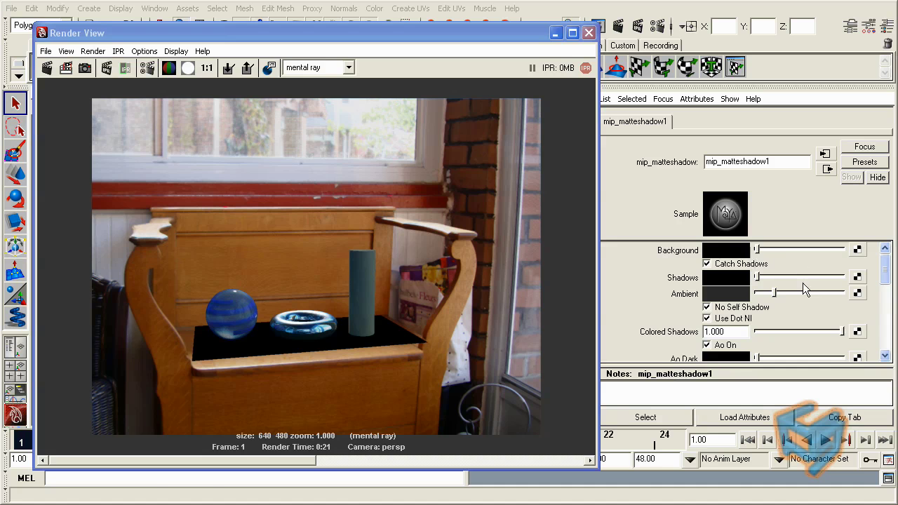
pyautogui.click(589, 33)
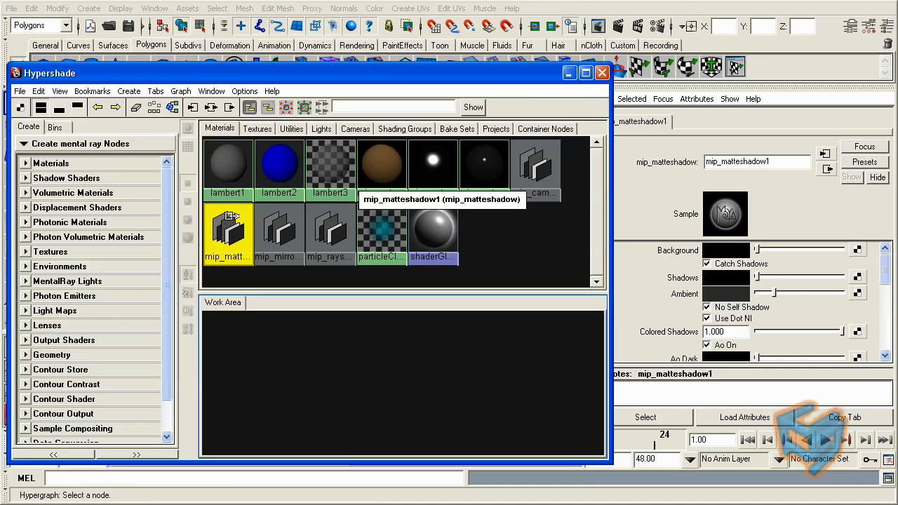
# - Graph the mip_rayswitch network and connect mip_cameramap1 to mip_matteshadow1's Background
pyautogui.click(336, 233)
pyautogui.click(304, 107)
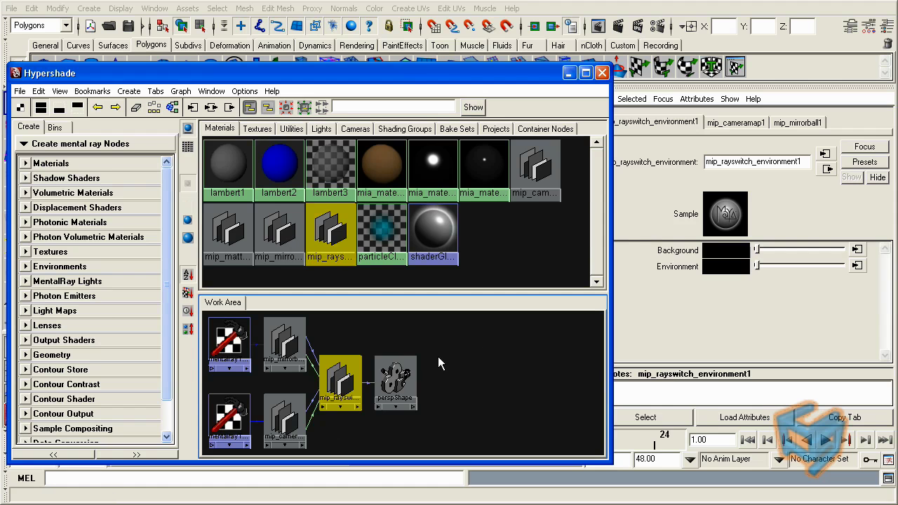
pyautogui.click(774, 363)
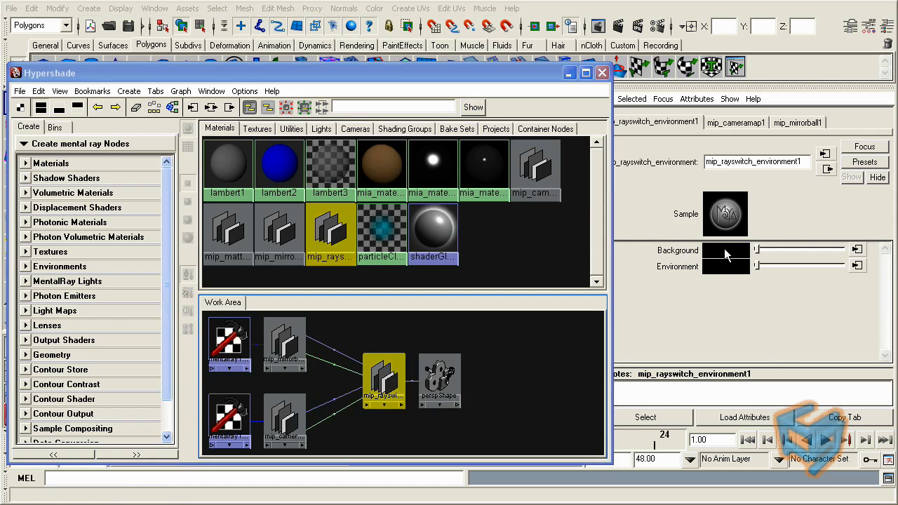
pyautogui.click(282, 421)
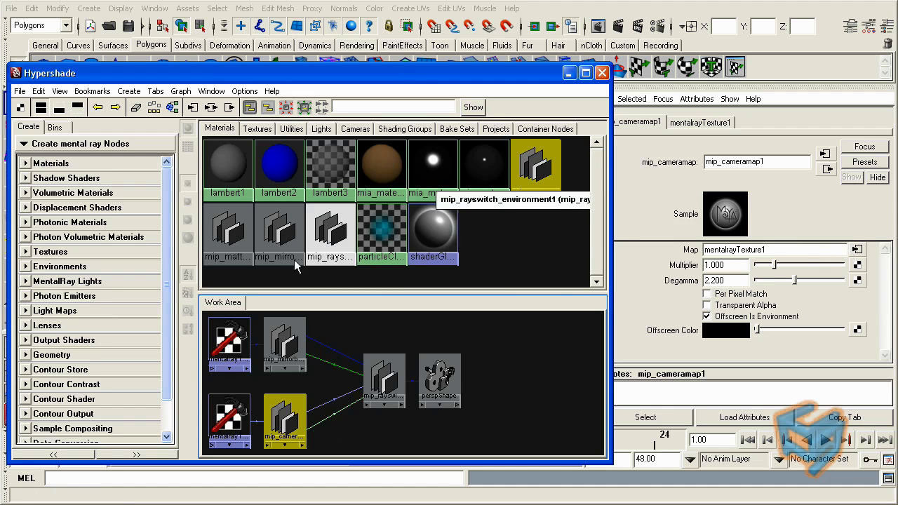
pyautogui.click(235, 258)
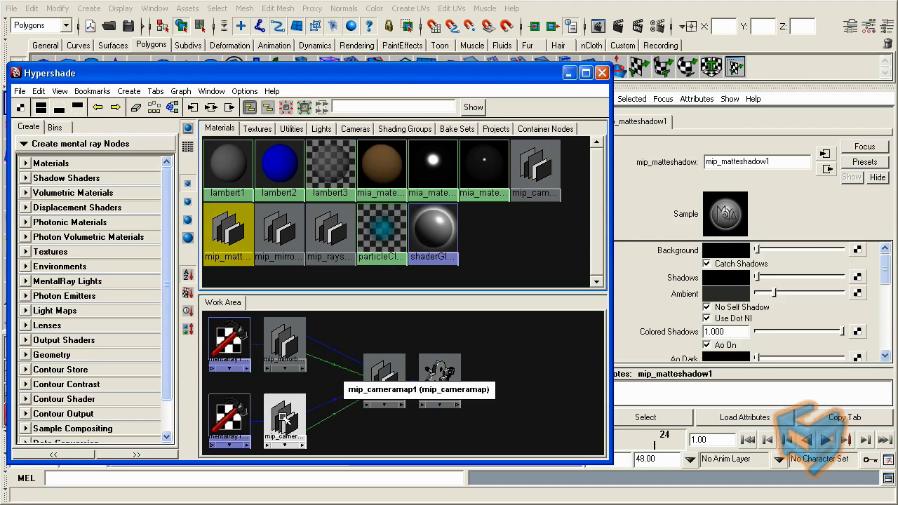
pyautogui.moveTo(285, 419); pyautogui.dragTo(660, 257, button='middle')
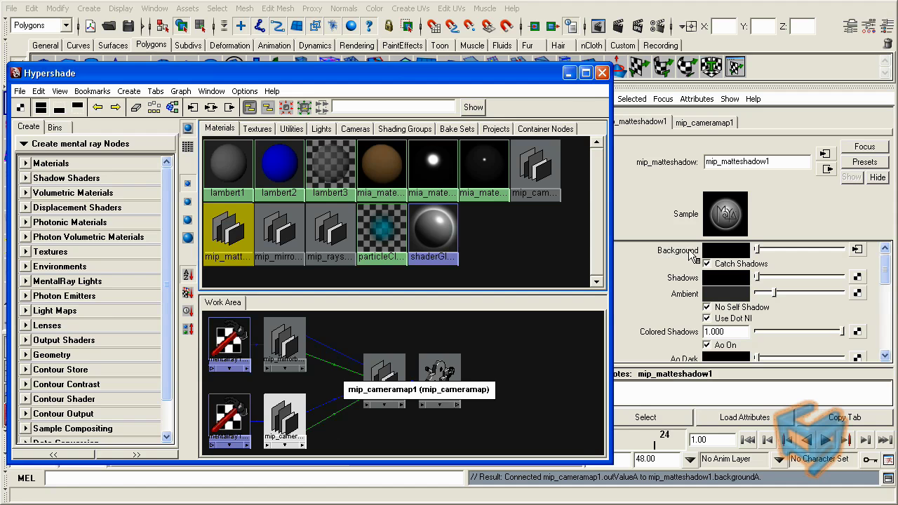
# - Re-render the frame, move the Render View aside and select the ground plane
pyautogui.click(569, 73)
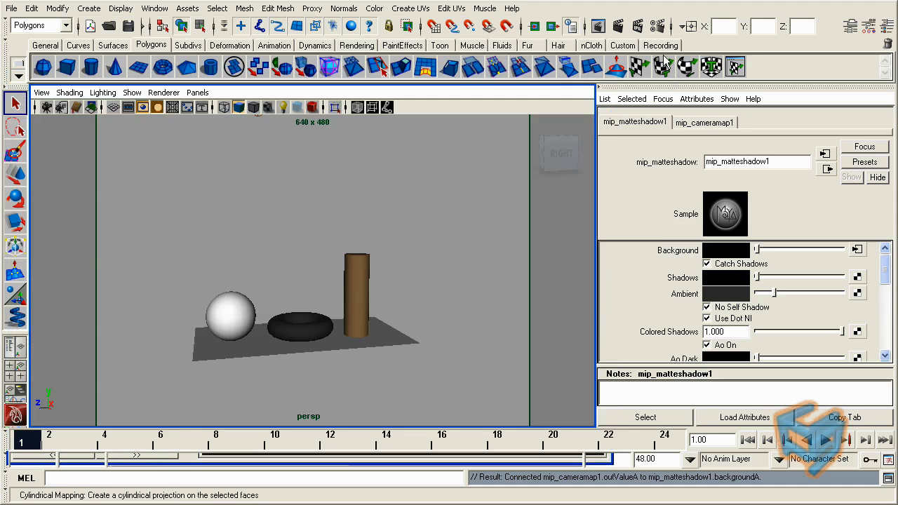
pyautogui.click(598, 26)
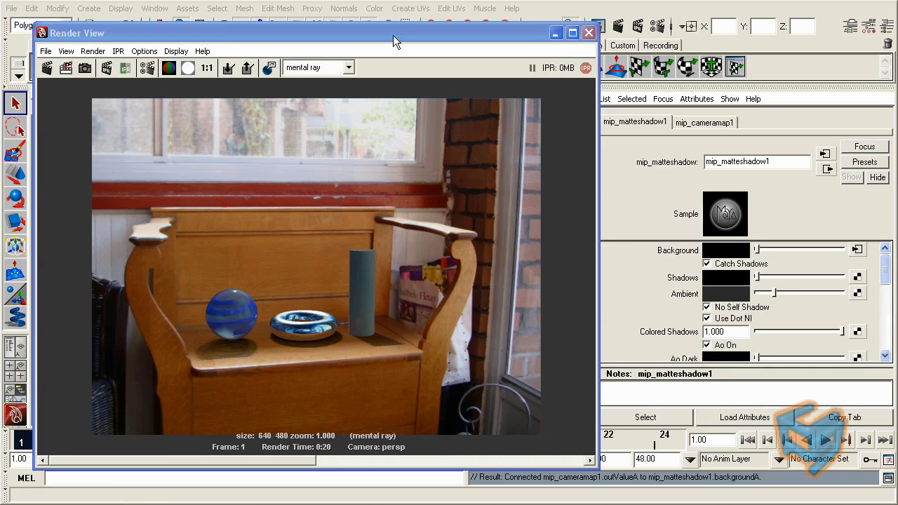
pyautogui.moveTo(393, 35); pyautogui.dragTo(620, 99)
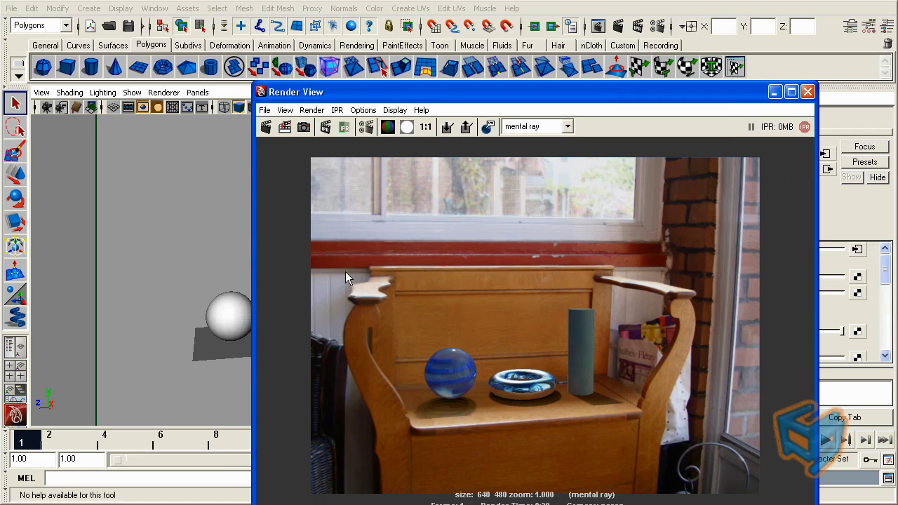
pyautogui.click(210, 353)
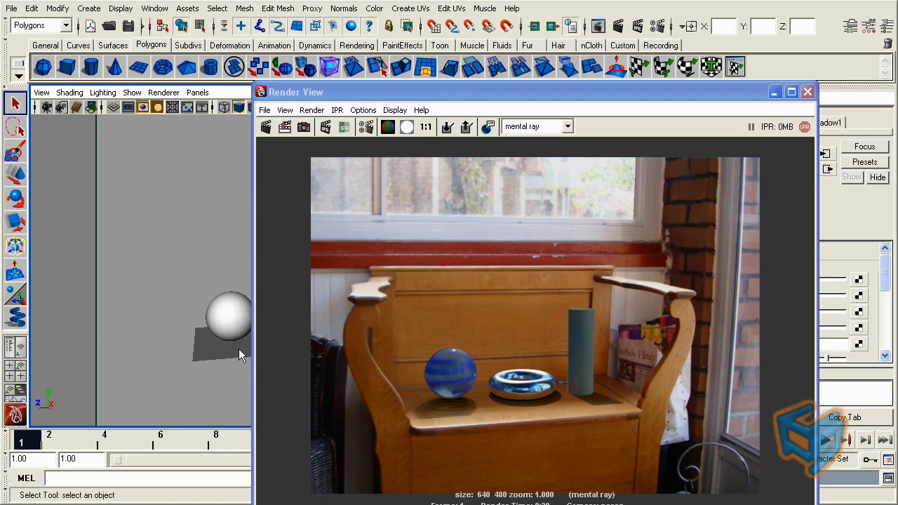
pyautogui.click(238, 354)
pyautogui.moveTo(445, 94); pyautogui.dragTo(614, 110)
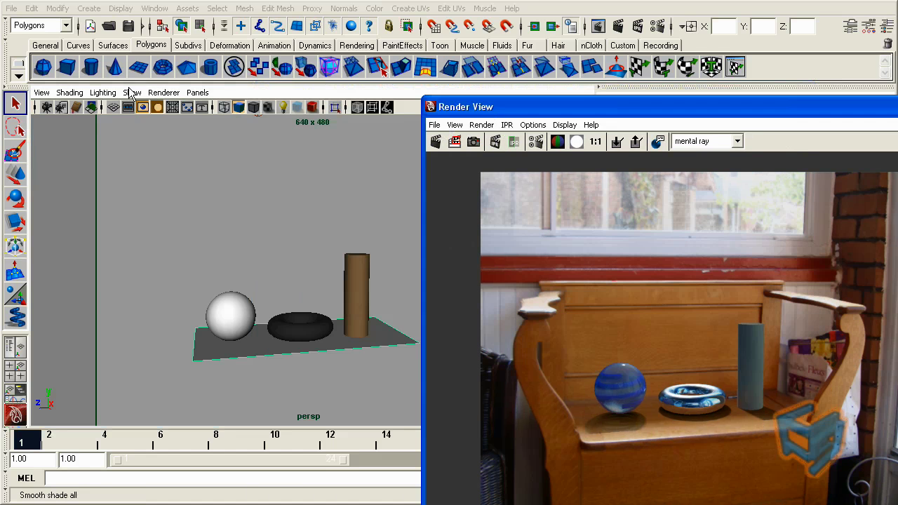
pyautogui.click(42, 92)
pyautogui.press('Escape')
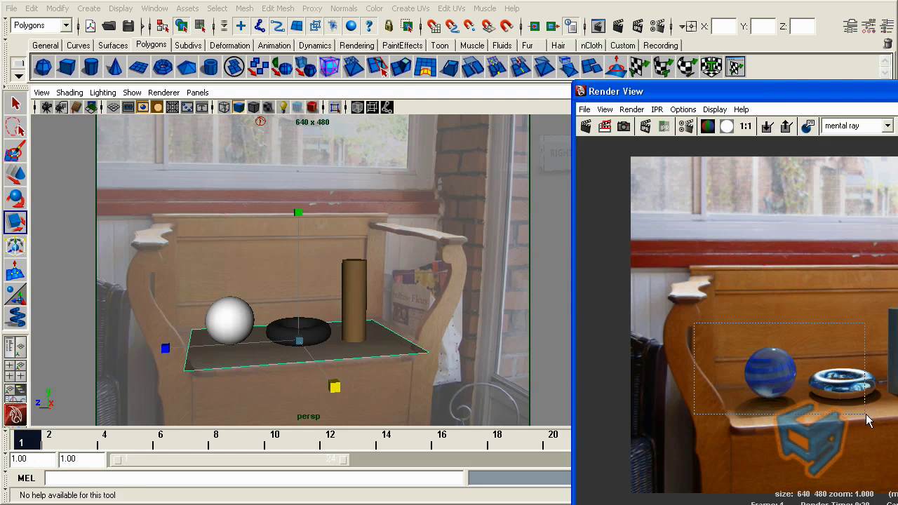
# - Render a region around the bench objects and open pPlaneShape1's attributes
pyautogui.moveTo(867, 421); pyautogui.dragTo(896, 441)
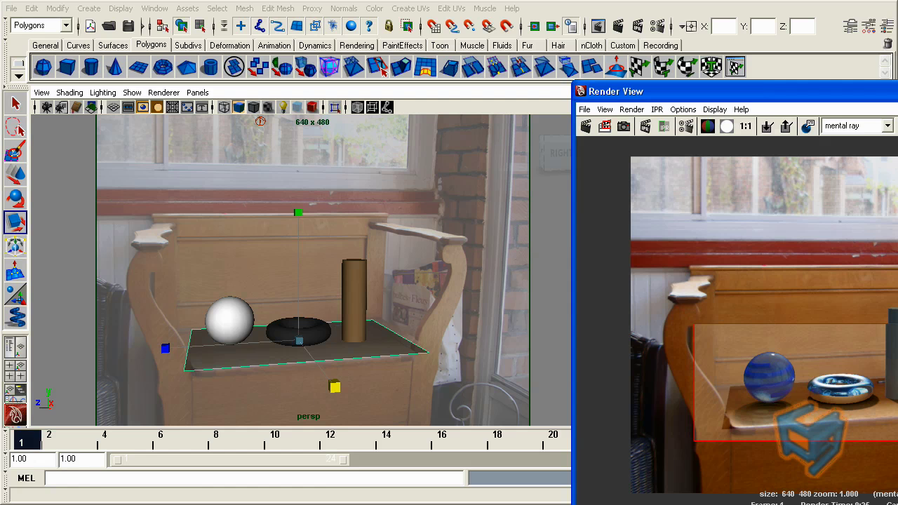
pyautogui.hotkey('ctrl', 'a')
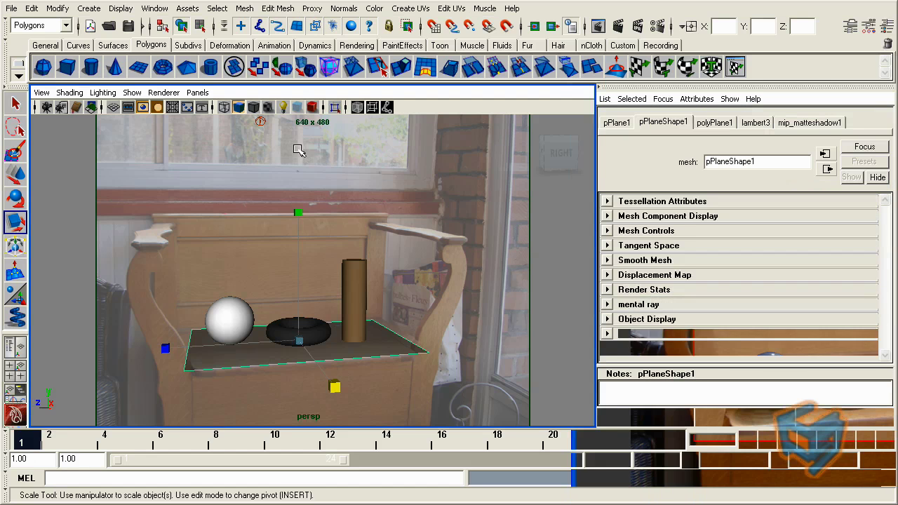
# - Give the spotlight's raytraced shadows Light Radius 6, 24 Shadow Rays and Ray Depth Limit 4
pyautogui.click(258, 122)
pyautogui.doubleClick(726, 288)
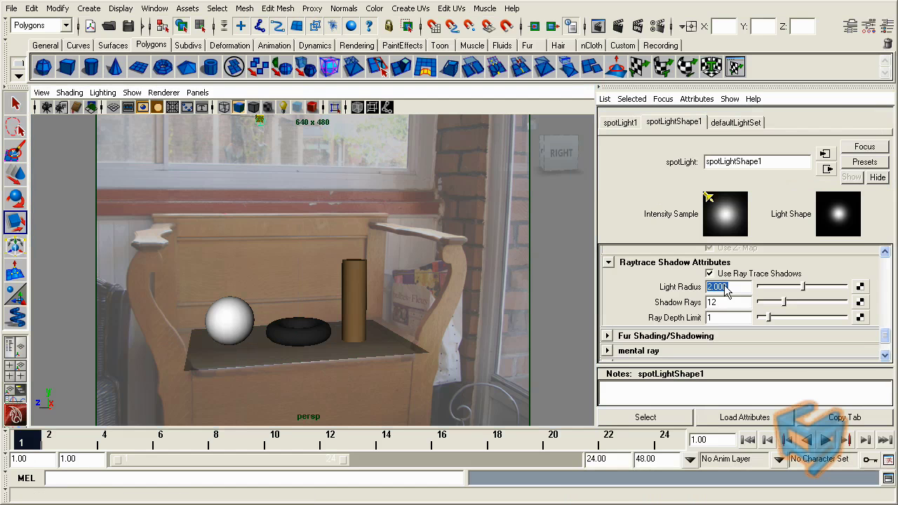
pyautogui.write('6')
pyautogui.press('Return')
pyautogui.doubleClick(724, 302)
pyautogui.write('24')
pyautogui.press('Return')
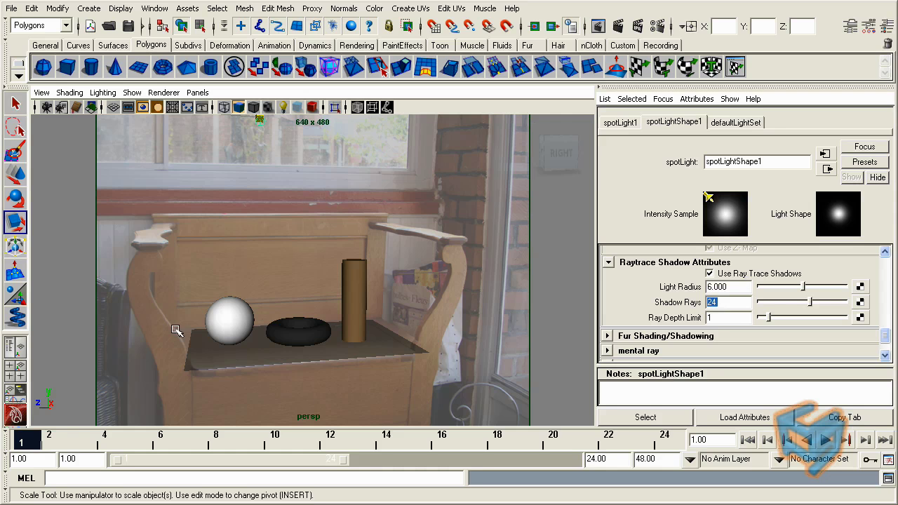
pyautogui.doubleClick(730, 317)
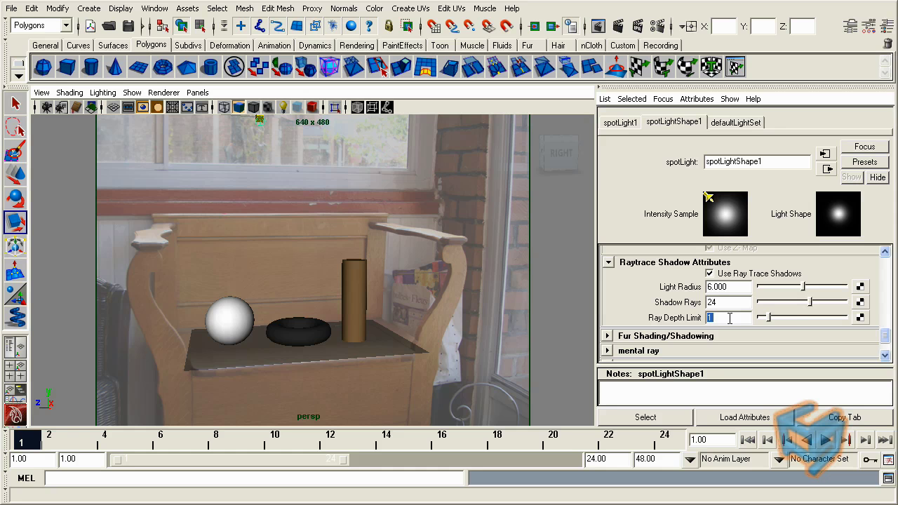
pyautogui.write('4')
pyautogui.press('Return')
pyautogui.moveTo(670, 85); pyautogui.dragTo(191, 35)
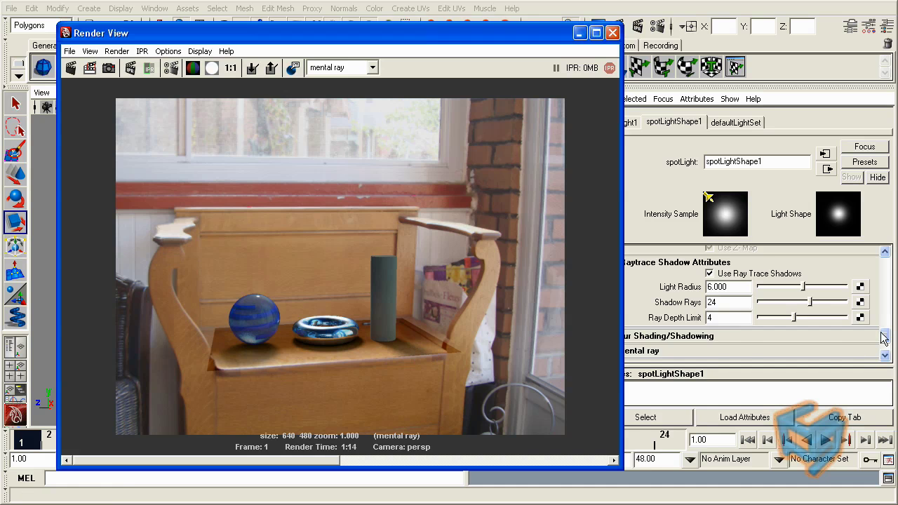
# - Lighten the spotlight's Shadow Color slightly with its slider
pyautogui.scroll(5, 863, 351)
pyautogui.scroll(-1, 807, 330)
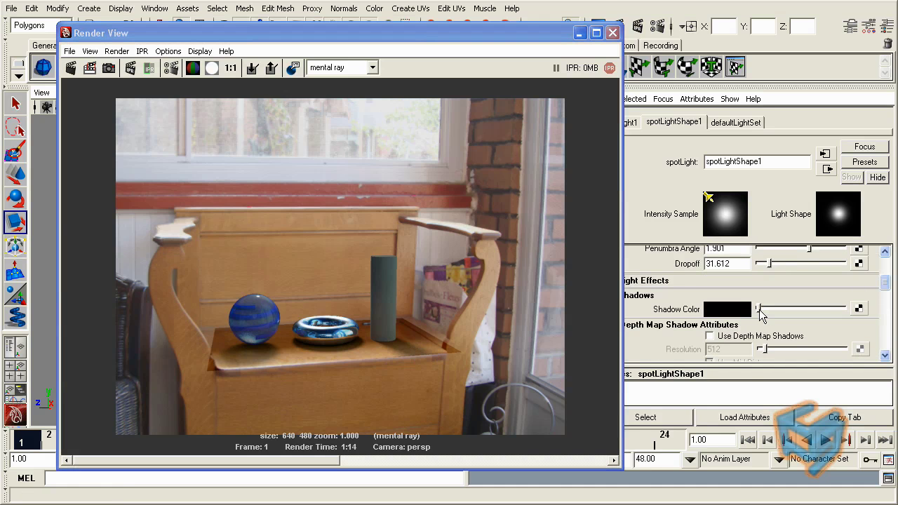
pyautogui.moveTo(760, 311); pyautogui.dragTo(765, 315)
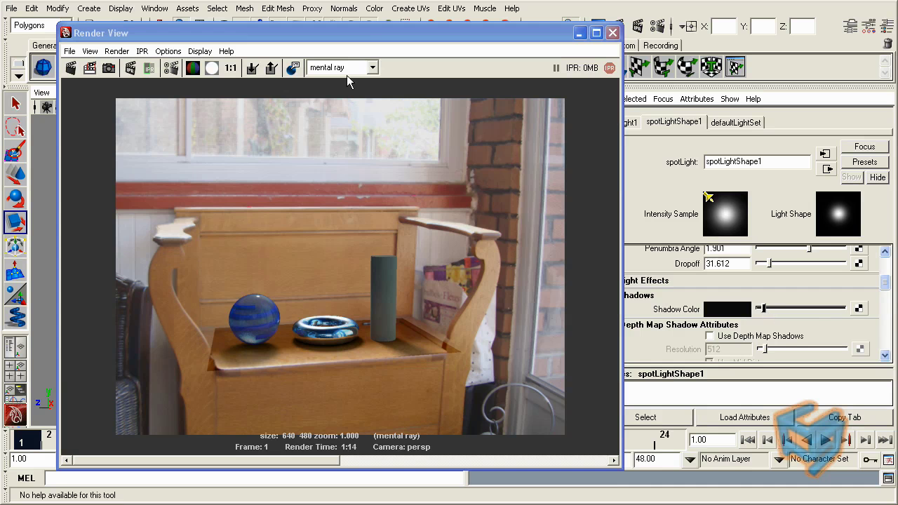
# - Set imagePlane1's Alpha Gain to 0 to hide the background photo
pyautogui.moveTo(354, 33); pyautogui.dragTo(337, 219)
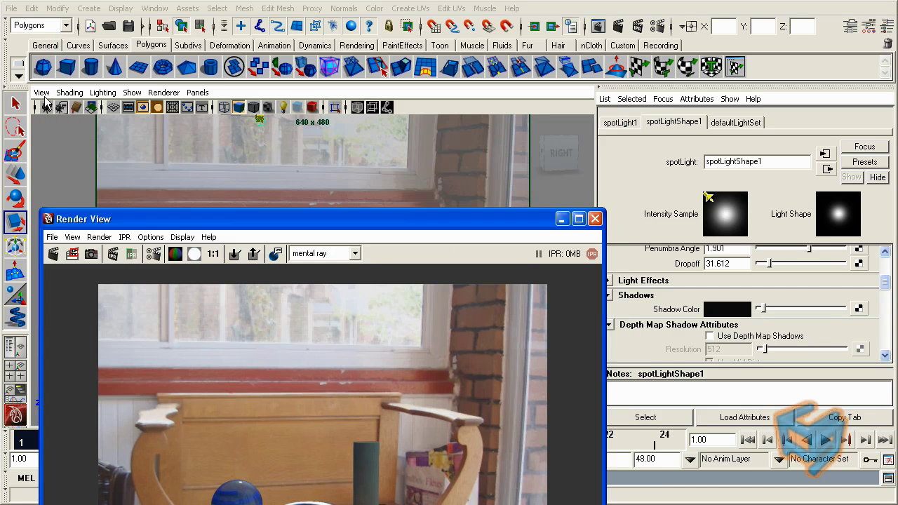
pyautogui.click(44, 94)
pyautogui.moveTo(71, 288)
pyautogui.moveTo(239, 307)
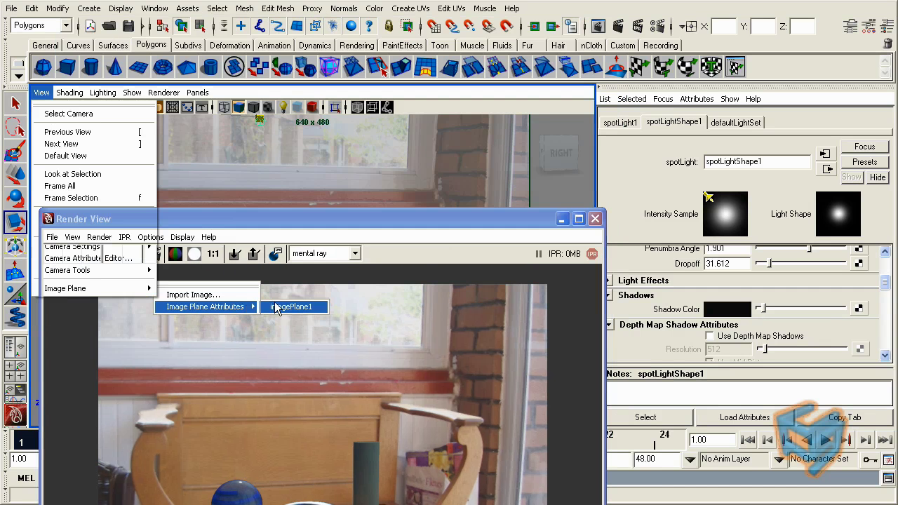
pyautogui.click(281, 304)
pyautogui.doubleClick(726, 264)
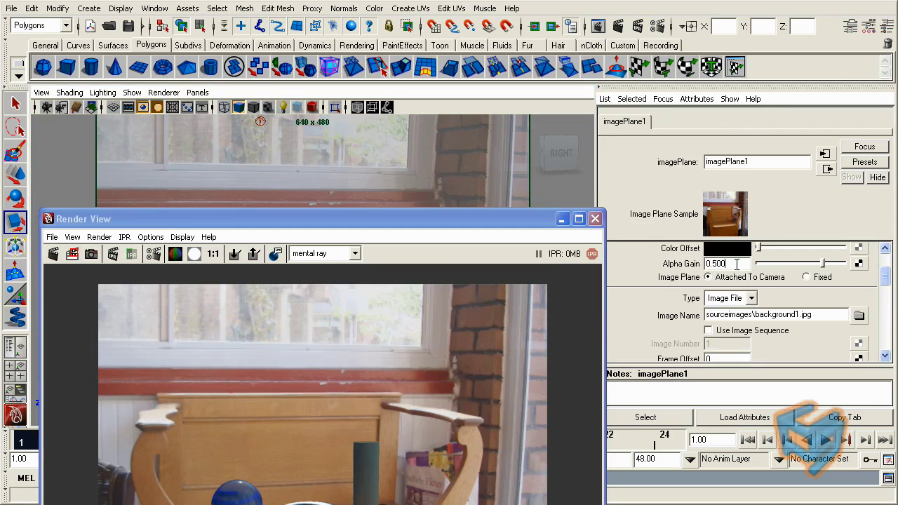
pyautogui.write('0')
pyautogui.press('Return')
pyautogui.moveTo(403, 220); pyautogui.dragTo(454, 69)
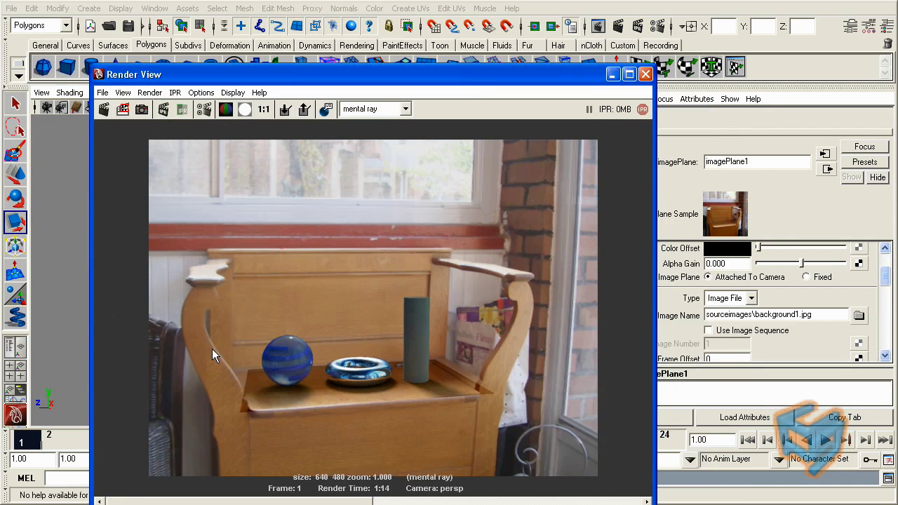